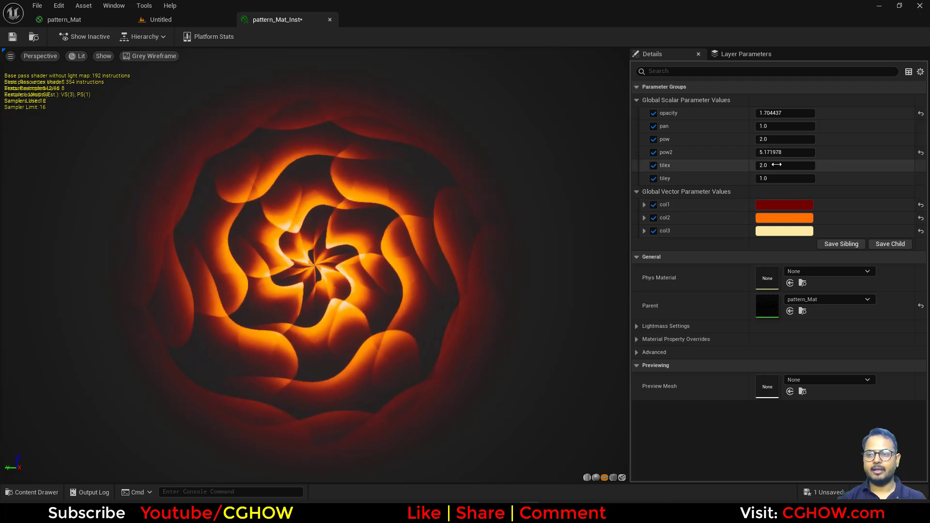
- Try a tiley value of 0.2 on the swirl instance, then restore it to 1.0
type("0.2")
key("Return")
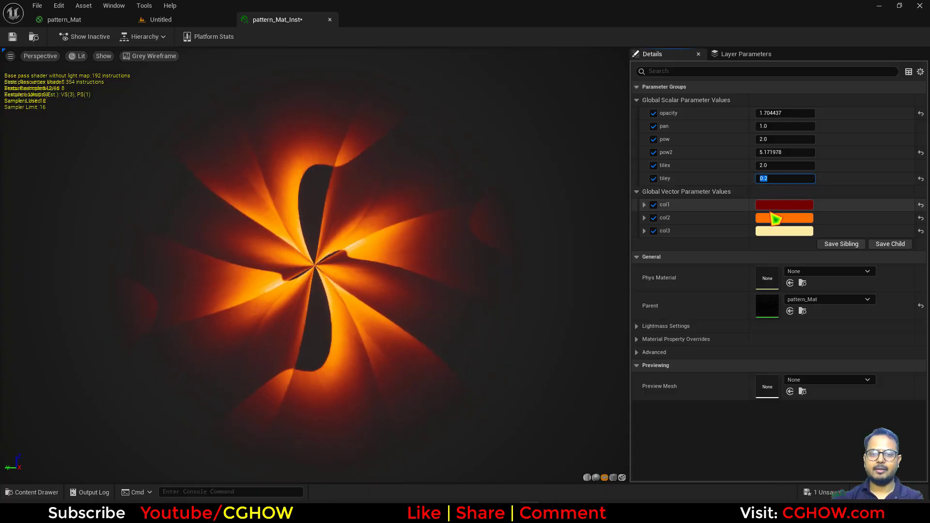
type("1")
key("Return")
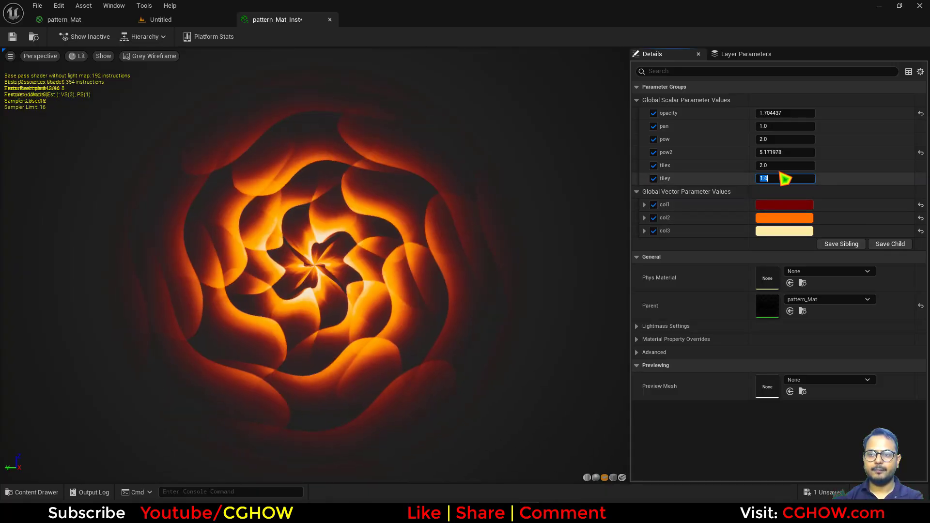
- Drag pow2 to about 5.93, set pan to 1.0, and bring up the patterns texture in Photoshop
left_click_drag(784, 153, 770, 125)
left_click(770, 126)
type("1")
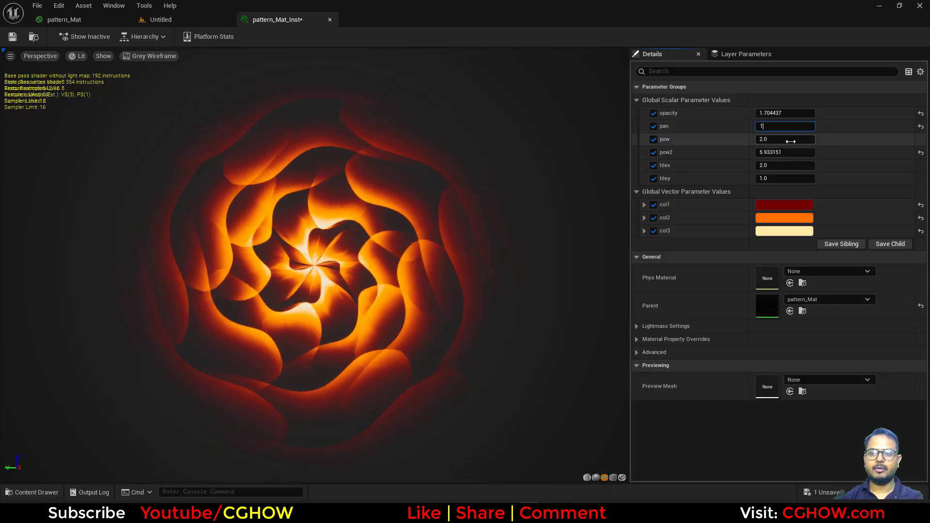
key("Return")
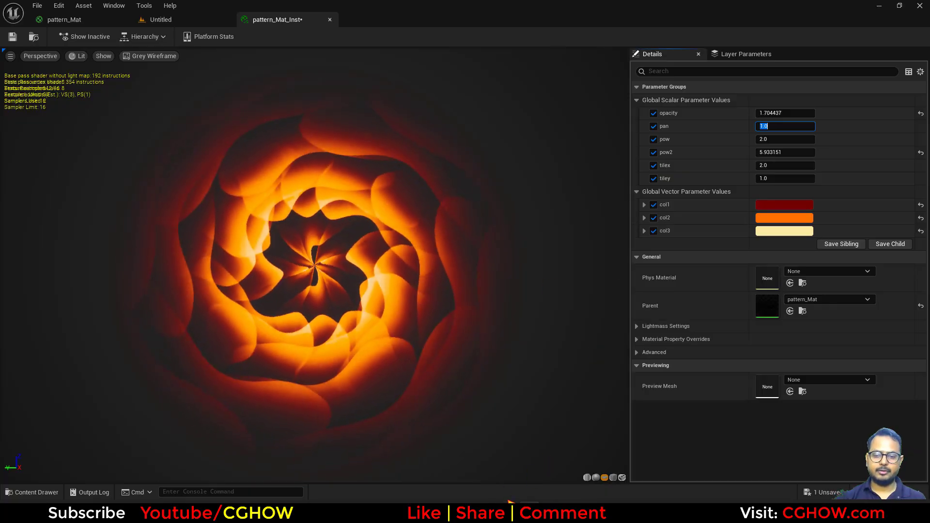
left_click(512, 510)
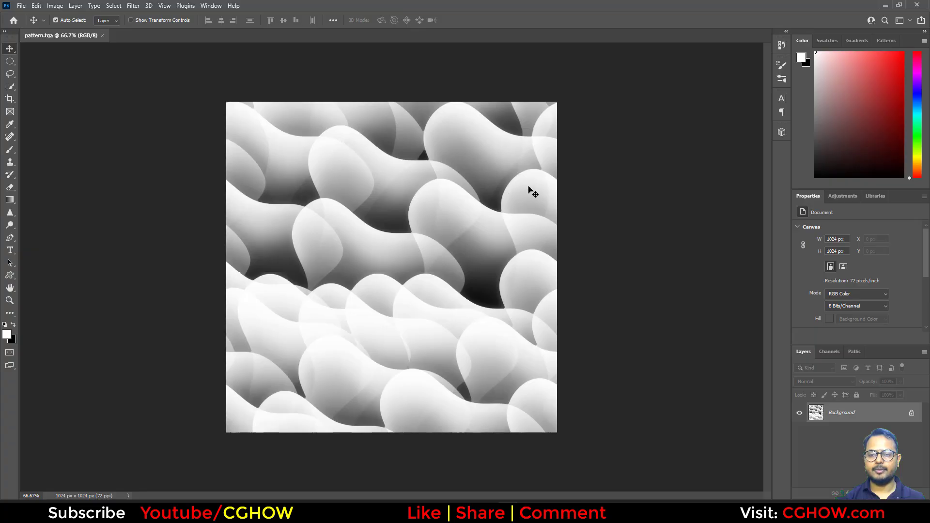
- Close patterns.tga, create a 1024×1024 px, 72 ppi black canvas, and hide the grid
key("ctrl+w")
left_click(53, 106)
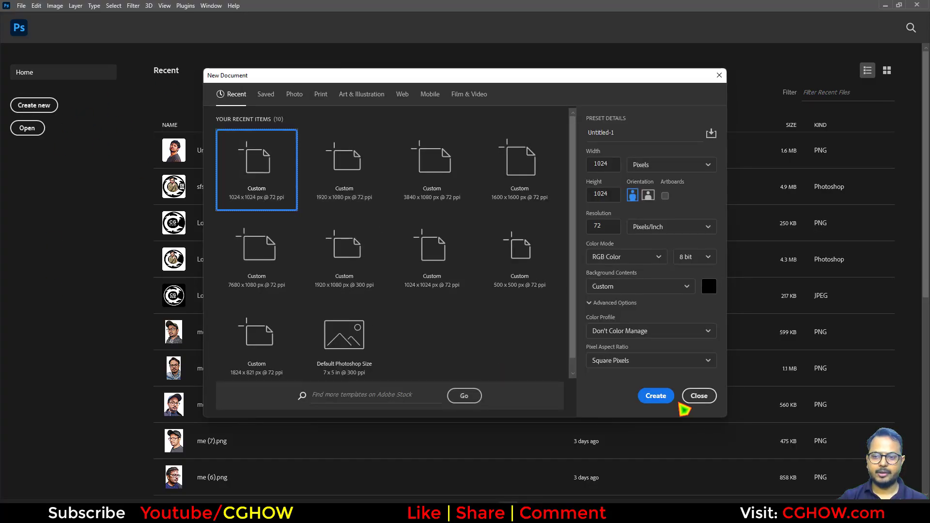
left_click(651, 395)
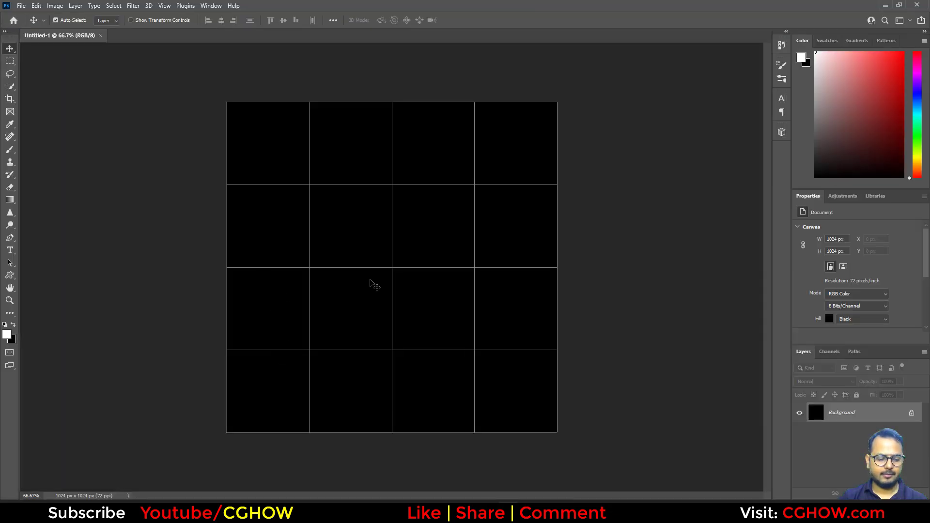
key("ctrl+apostrophe")
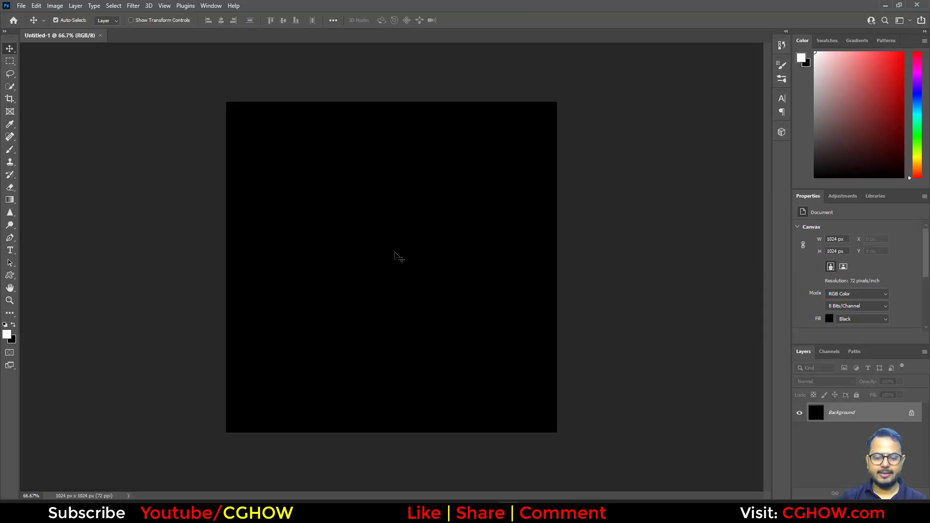
- Try a freehand Lasso selection on the canvas, then clear it
left_click(9, 73)
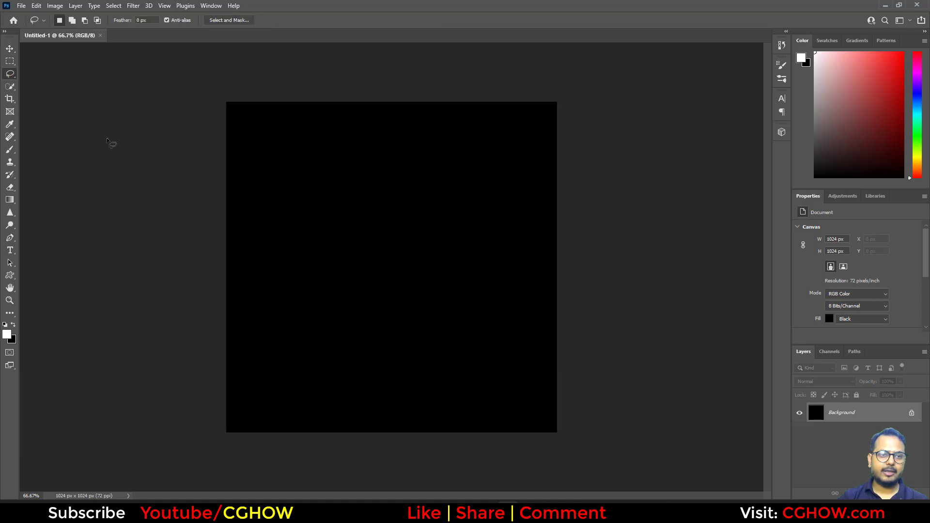
mouse_move(315, 169)
left_mouse_down()
mouse_move(283, 250)
mouse_move(385, 259)
left_mouse_up()
left_click_drag(402, 134, 353, 159)
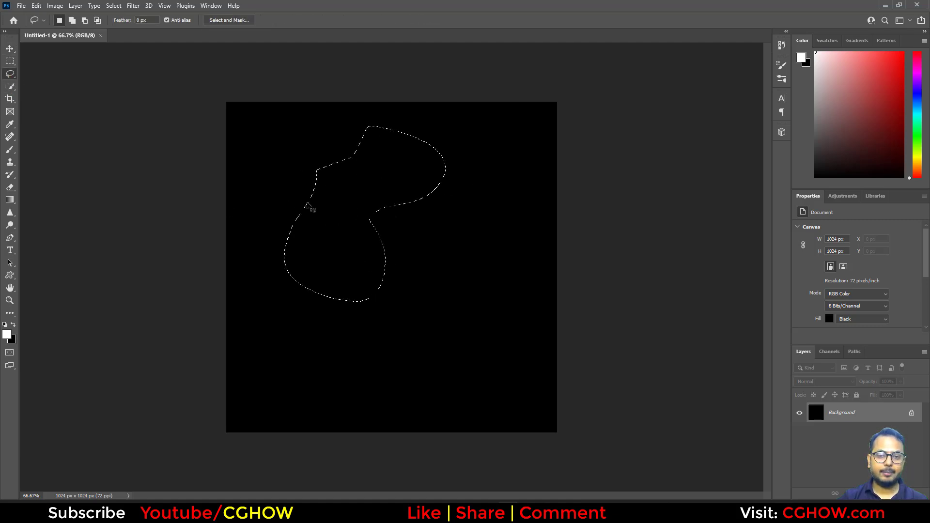
left_click(302, 189)
- Draw a roughly 497 px elliptical-marquee circle near the centre and add an empty Layer 1
left_click(9, 62)
right_click(10, 61)
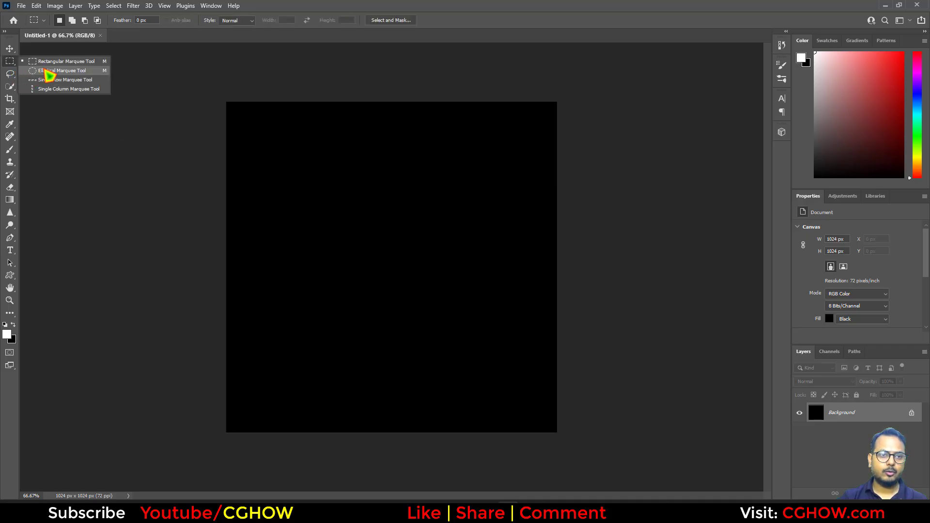
left_click(46, 71)
left_click_drag(310, 170, 470, 366, "shift")
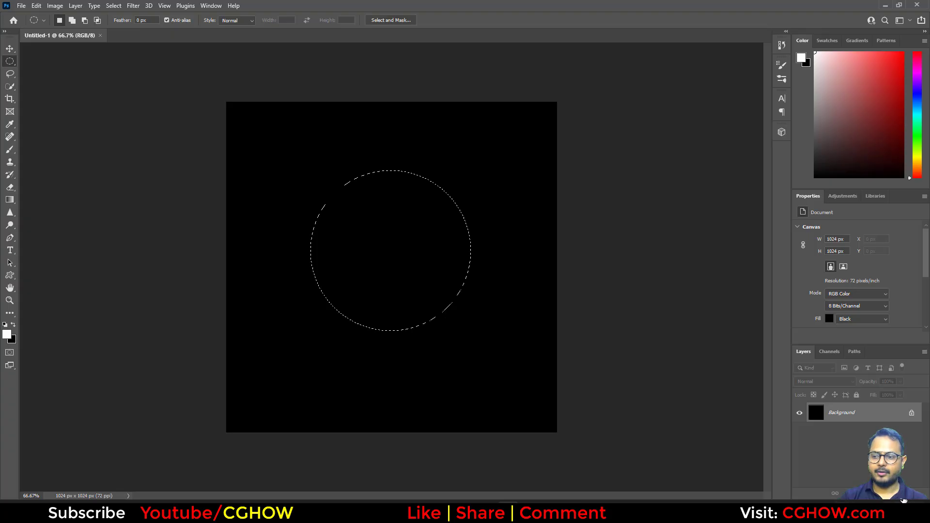
left_click(895, 492)
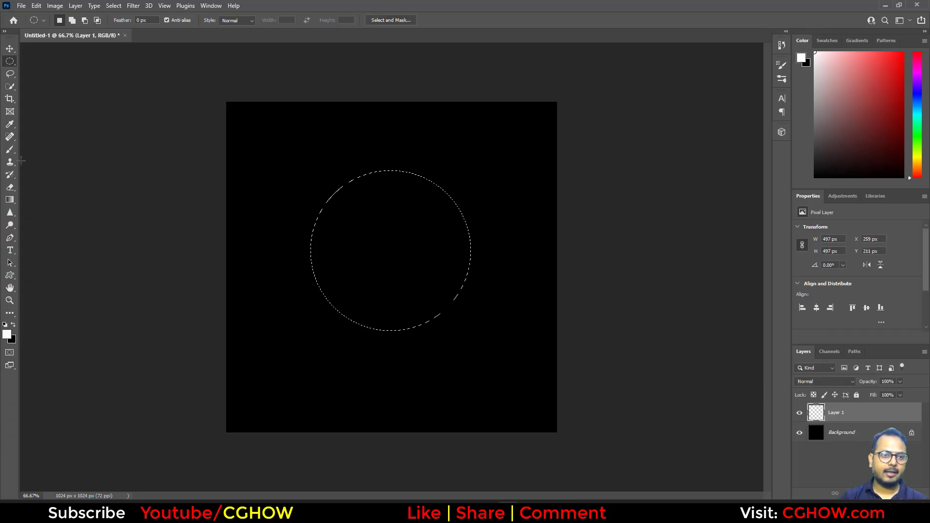
- Brush soft white shading inside the circle, brightening the top at brush size 400
left_click(10, 149)
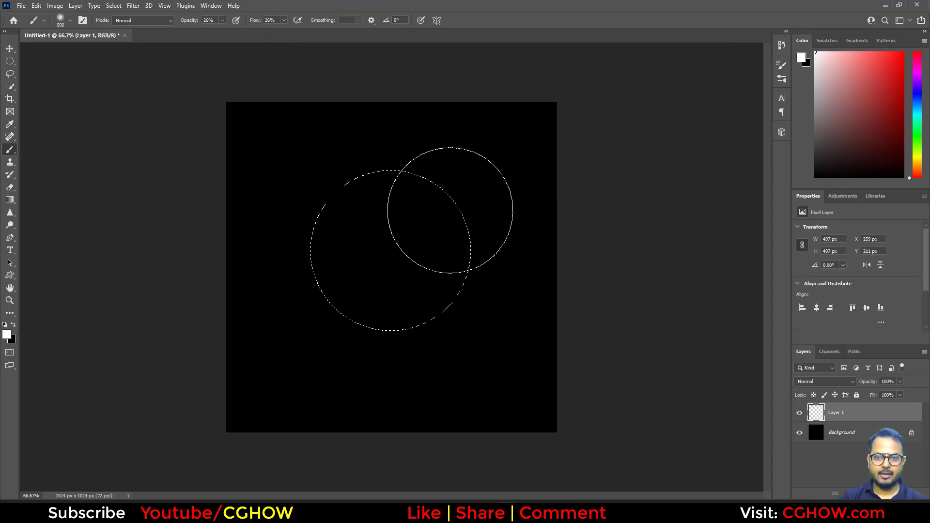
mouse_move(447, 209)
left_mouse_down()
mouse_move(414, 165)
mouse_move(355, 160)
mouse_move(300, 187)
mouse_move(298, 250)
mouse_move(322, 216)
mouse_move(313, 202)
mouse_move(304, 220)
mouse_move(323, 170)
mouse_move(363, 148)
mouse_move(440, 150)
mouse_move(470, 183)
mouse_move(484, 239)
mouse_move(478, 178)
mouse_move(452, 147)
mouse_move(404, 133)
mouse_move(334, 135)
mouse_move(281, 187)
mouse_move(298, 163)
mouse_move(363, 135)
mouse_move(423, 133)
mouse_move(490, 198)
mouse_move(489, 182)
mouse_move(446, 132)
mouse_move(372, 121)
mouse_move(281, 173)
left_mouse_up()
key("bracketleft")
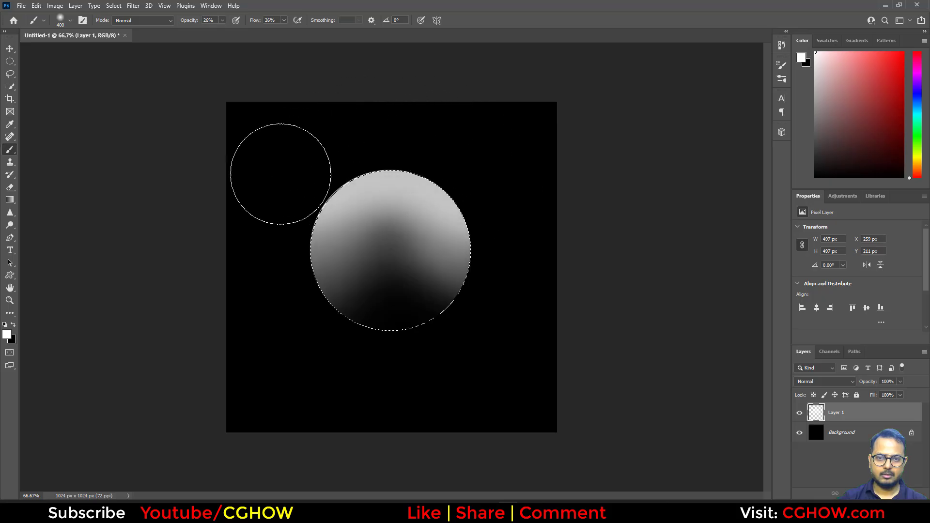
mouse_move(259, 245)
left_mouse_down()
mouse_move(280, 184)
mouse_move(354, 128)
mouse_move(426, 125)
mouse_move(482, 166)
mouse_move(515, 252)
mouse_move(516, 188)
mouse_move(466, 141)
mouse_move(451, 140)
mouse_move(465, 161)
mouse_move(411, 131)
mouse_move(324, 137)
mouse_move(466, 156)
left_mouse_up()
- Shade the lower sphere in black with a size 100 brush, then deselect
left_click(13, 325)
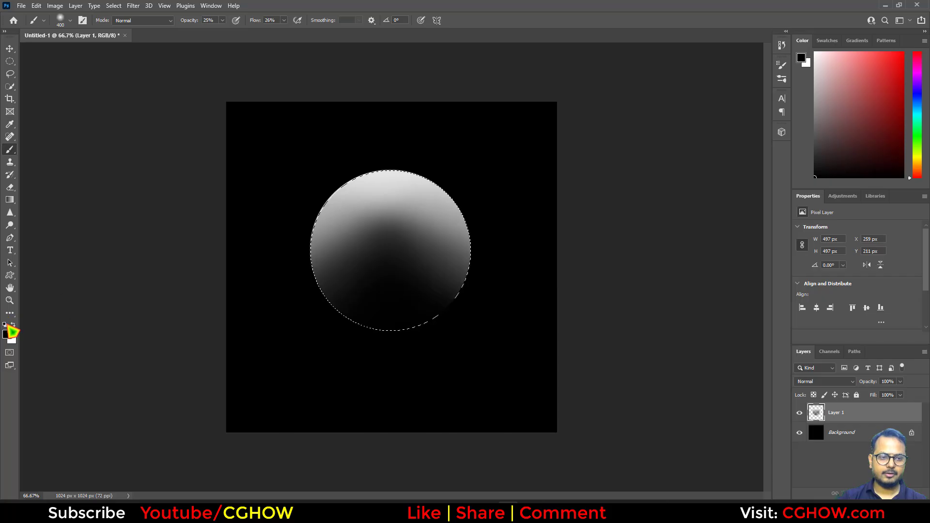
key("bracketleft")
key("bracketleft")
key("bracketleft")
key("bracketleft")
key("bracketleft")
key("bracketleft")
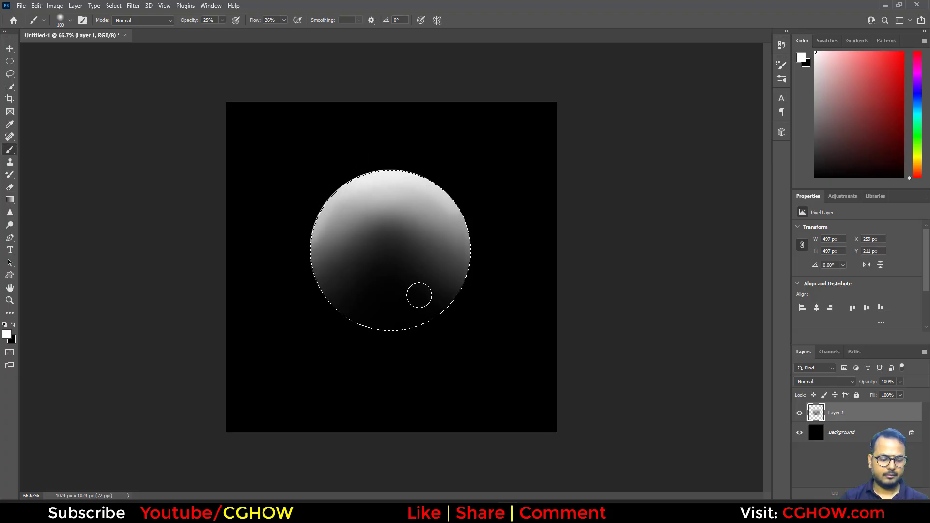
key("ctrl+d")
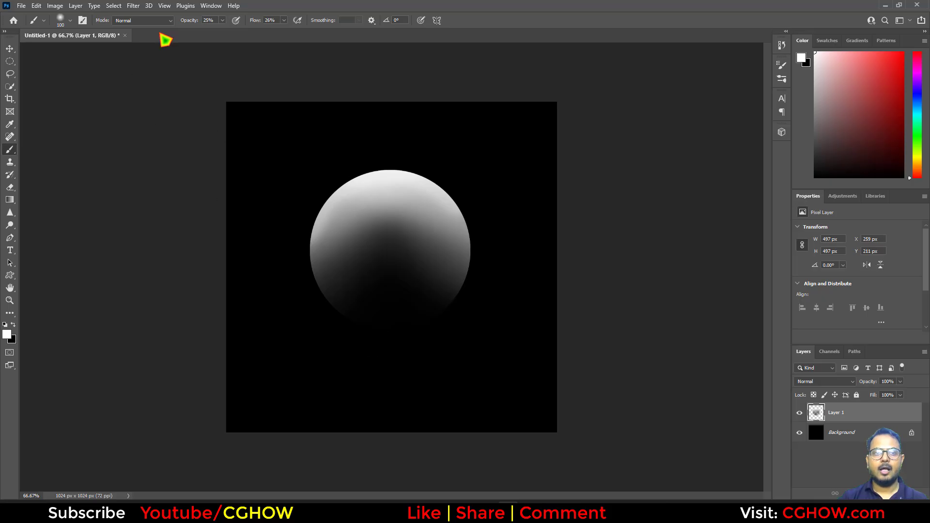
left_click(134, 6)
- Apply a Wave distortion with a larger maximum wavelength, then undo it
mouse_move(213, 151)
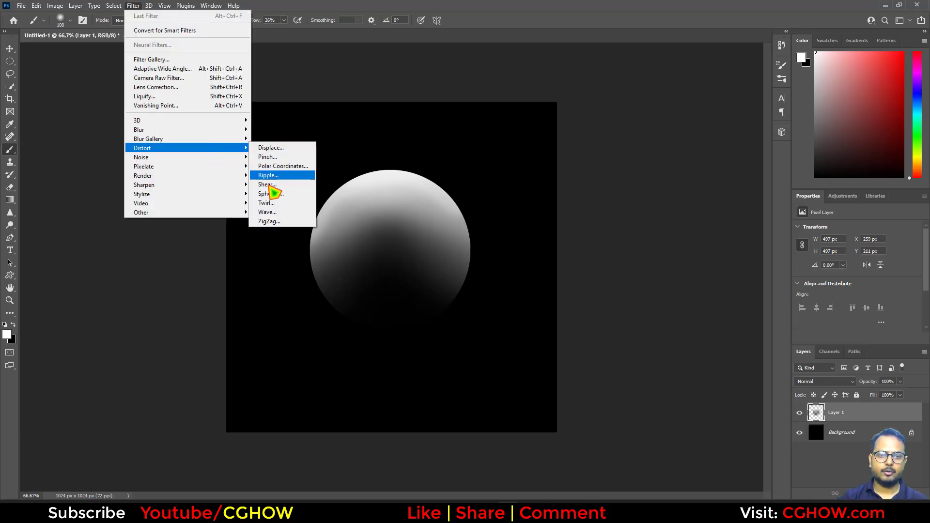
left_click(295, 213)
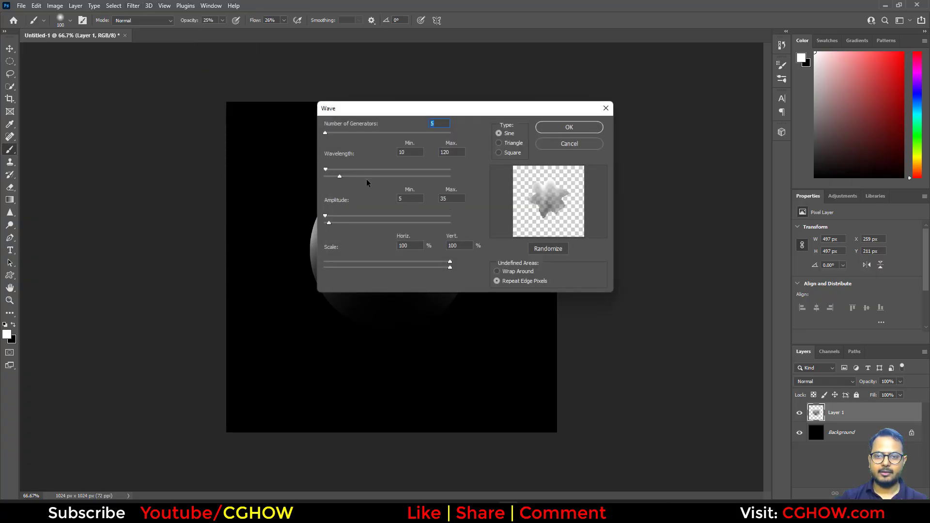
left_click_drag(341, 179, 360, 179)
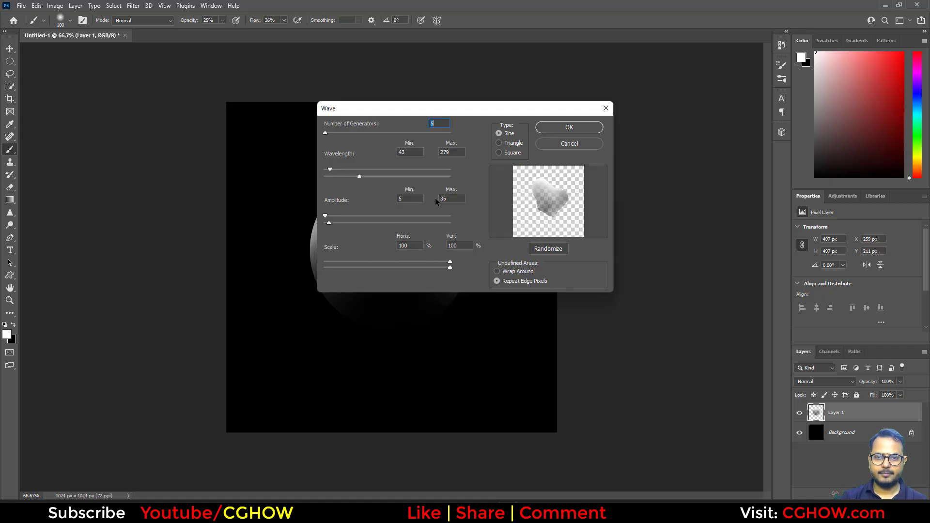
left_click(567, 130)
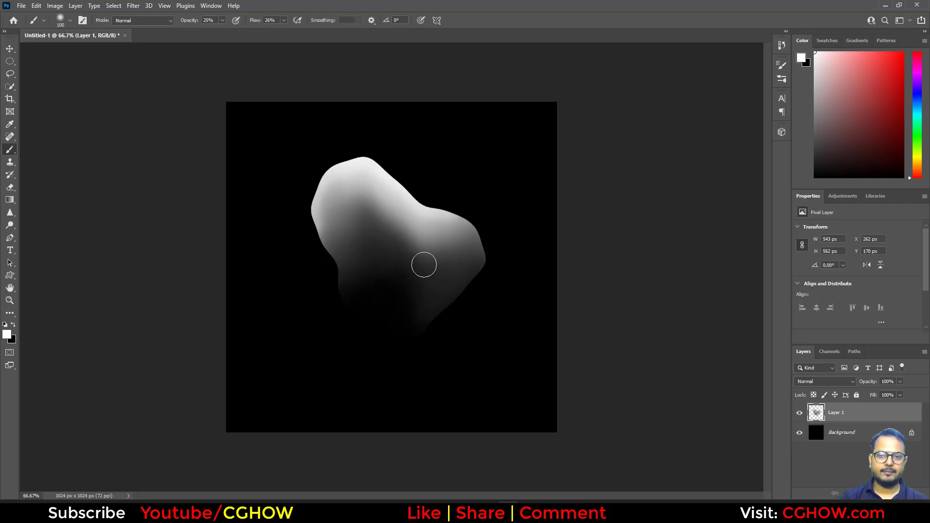
key("ctrl+z")
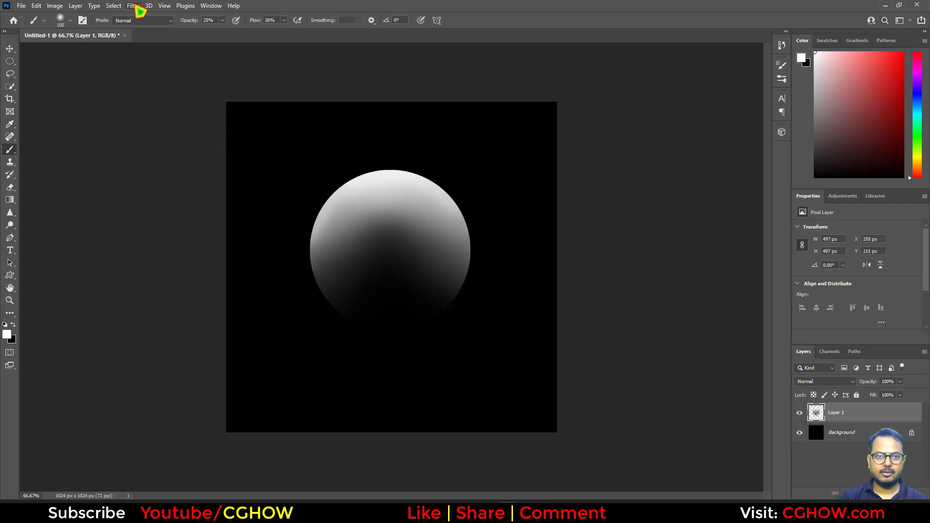
- Reapply Wave with wavelength around 193–221, warping the sphere into a lopsided blob
left_click(137, 6)
mouse_move(204, 148)
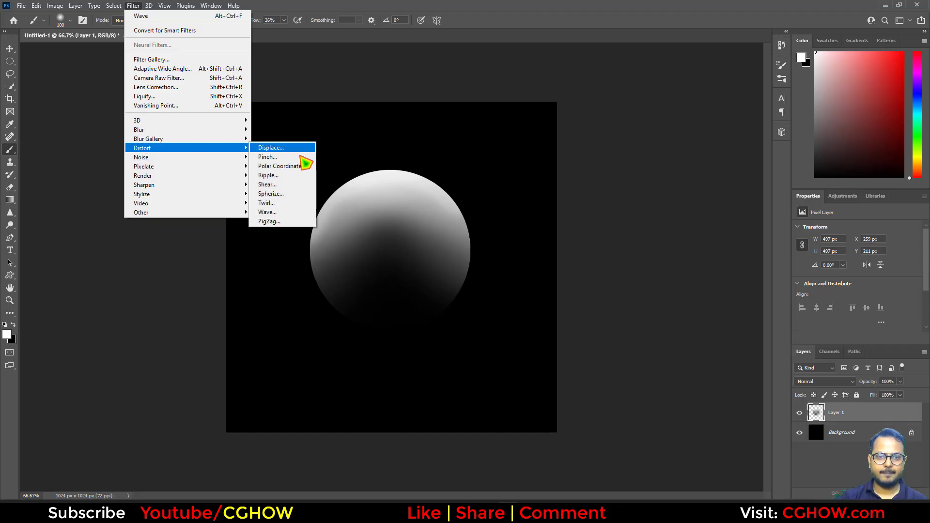
left_click(272, 212)
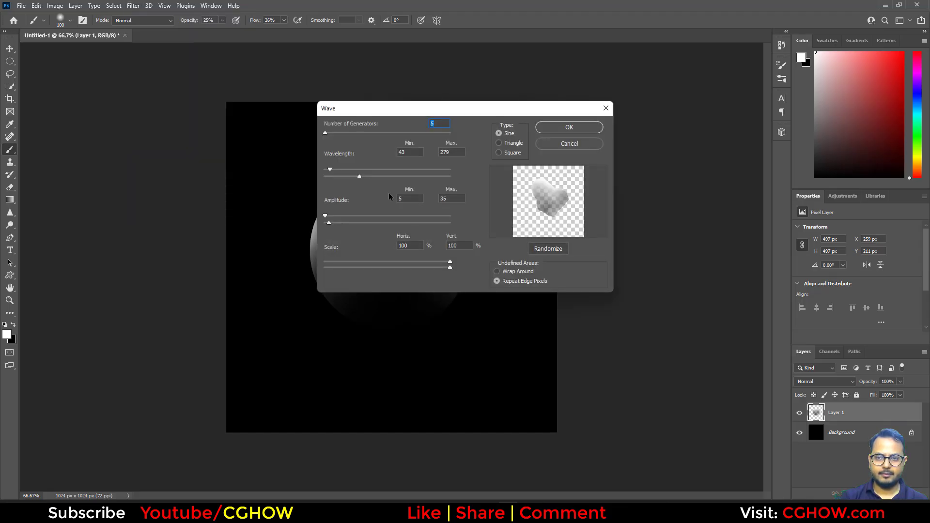
mouse_move(363, 178)
left_mouse_down()
mouse_move(341, 174)
mouse_move(380, 179)
mouse_move(353, 175)
left_mouse_up()
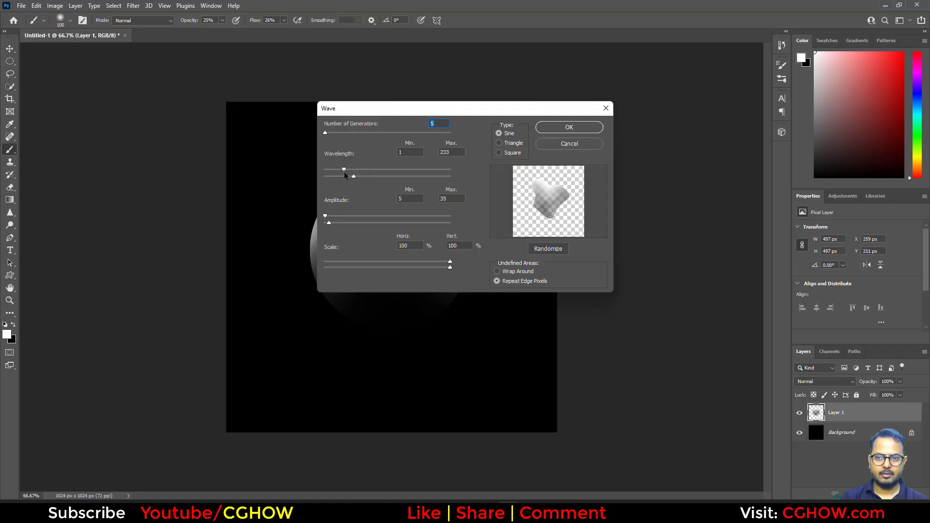
left_click_drag(344, 172, 380, 171)
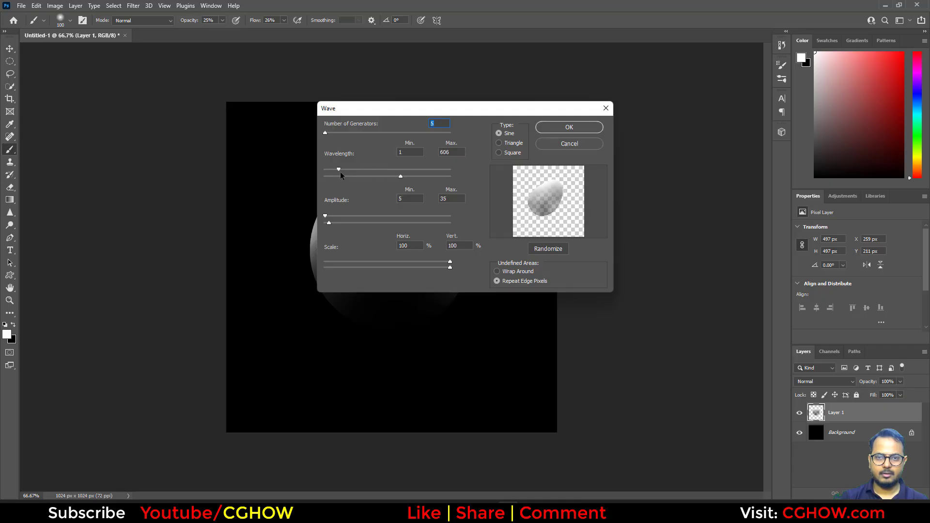
left_click_drag(400, 179, 351, 173)
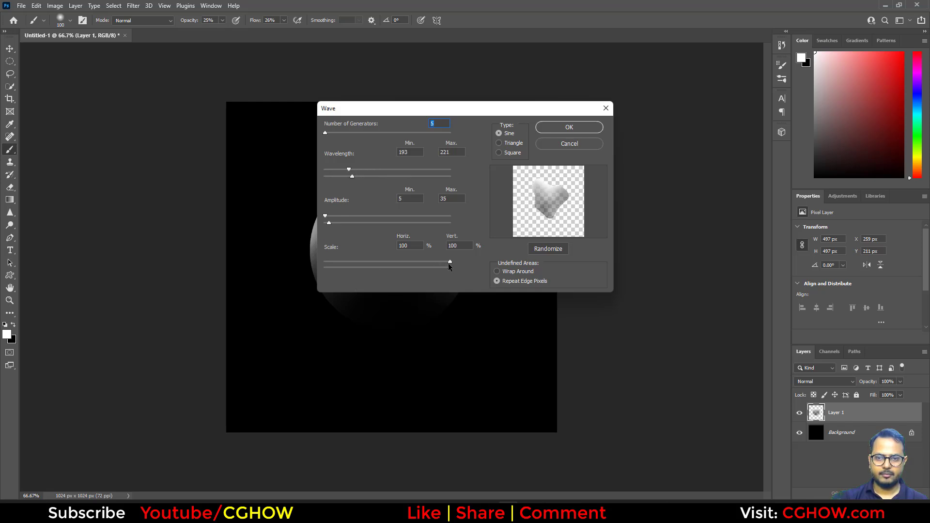
left_click(569, 126)
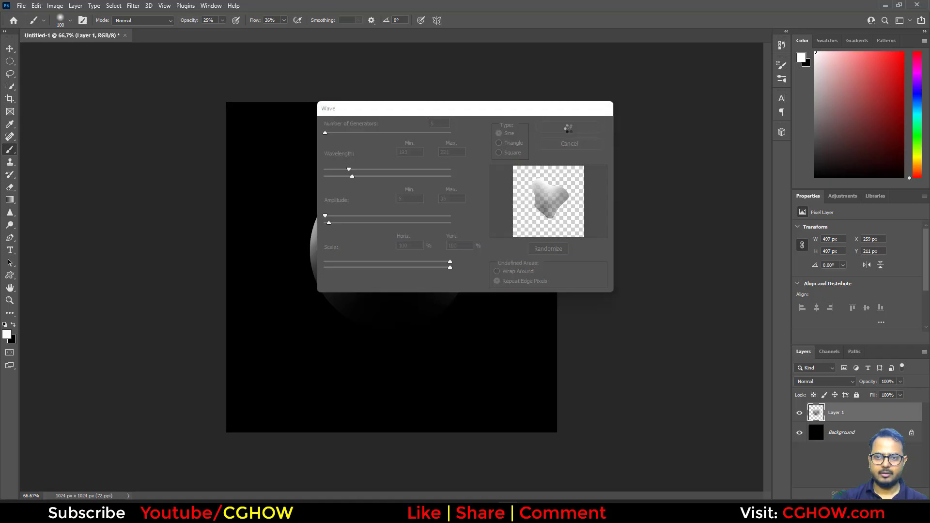
left_click(10, 49)
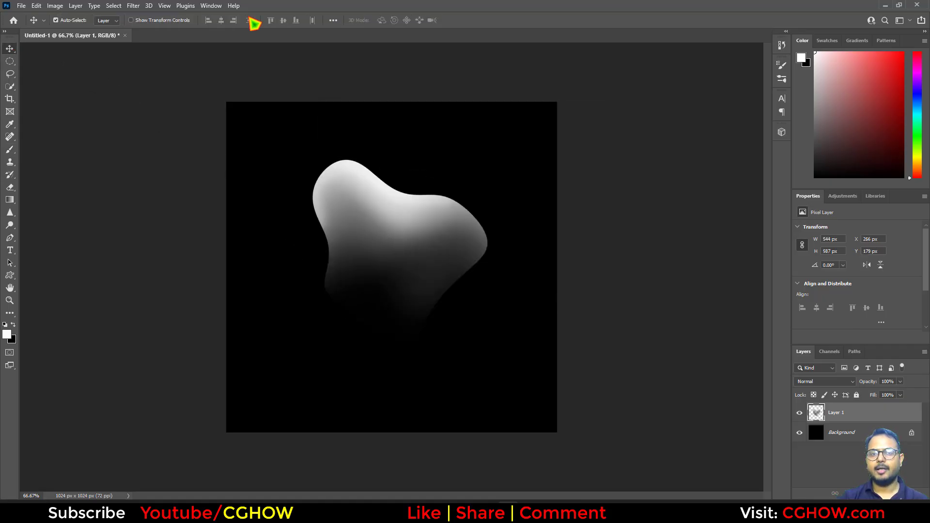
- Turn on View > Pattern Preview, accepting the warning
left_click(163, 6)
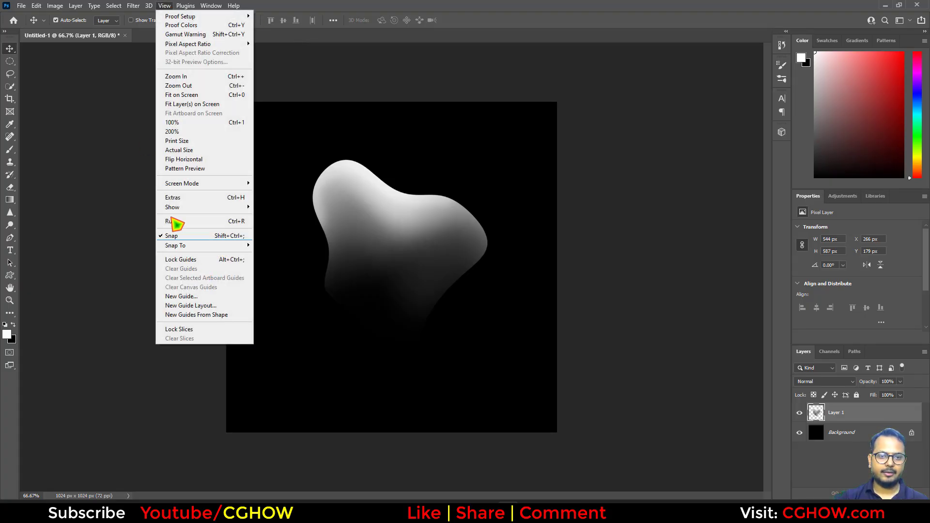
left_click(216, 172)
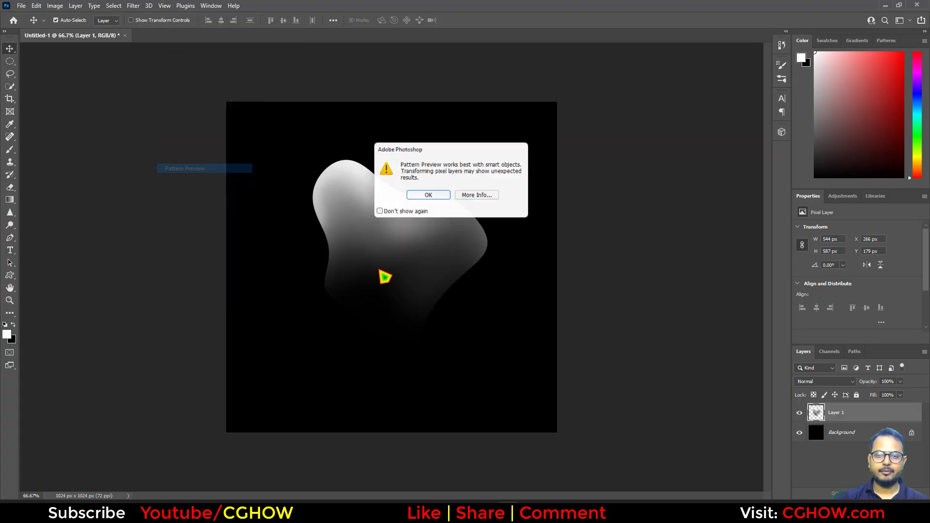
left_click(438, 200)
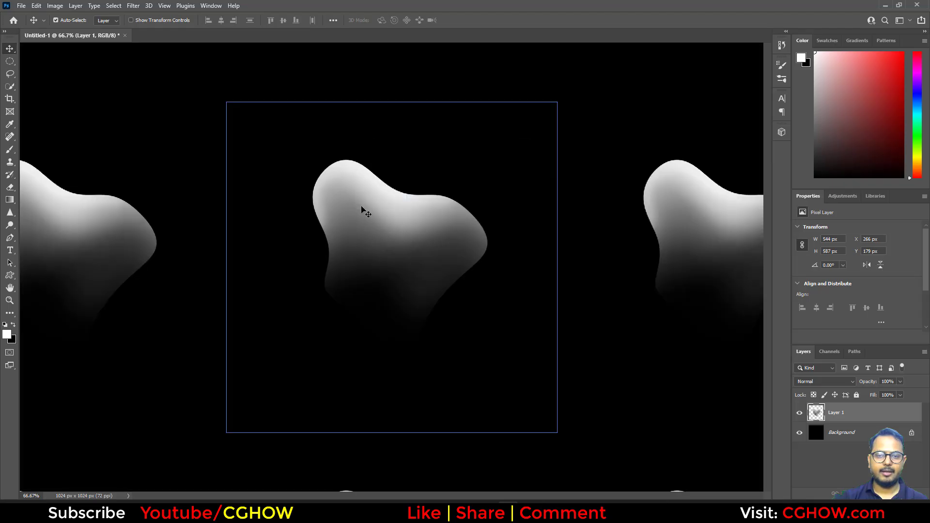
- Alt-drag overlapping blob copies across the tile, undoing the last one
left_click_drag(361, 209, 399, 175)
left_click_drag(411, 173, 311, 350, "alt")
left_click_drag(311, 350, 410, 375, "alt")
left_click_drag(411, 384, 498, 372, "alt")
left_click_drag(515, 377, 521, 113, "alt")
left_click_drag(521, 113, 420, 172, "alt")
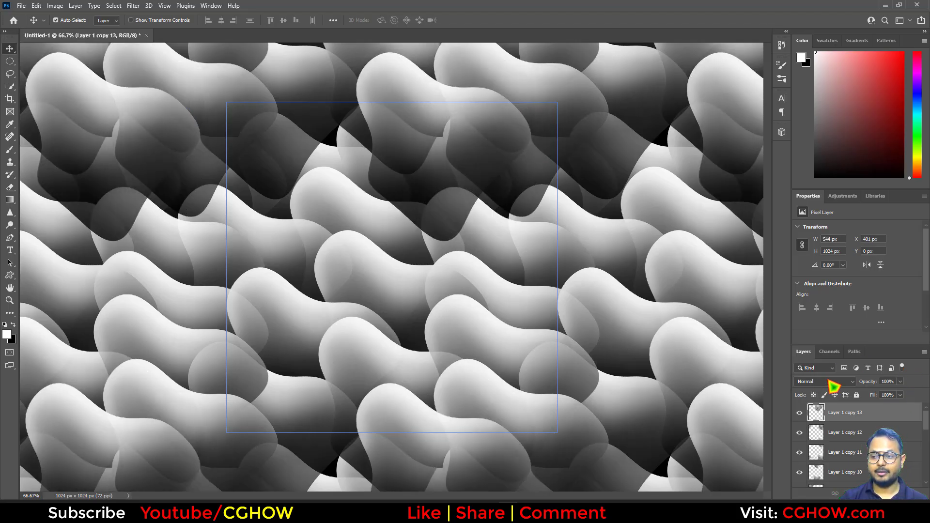
key("ctrl+z")
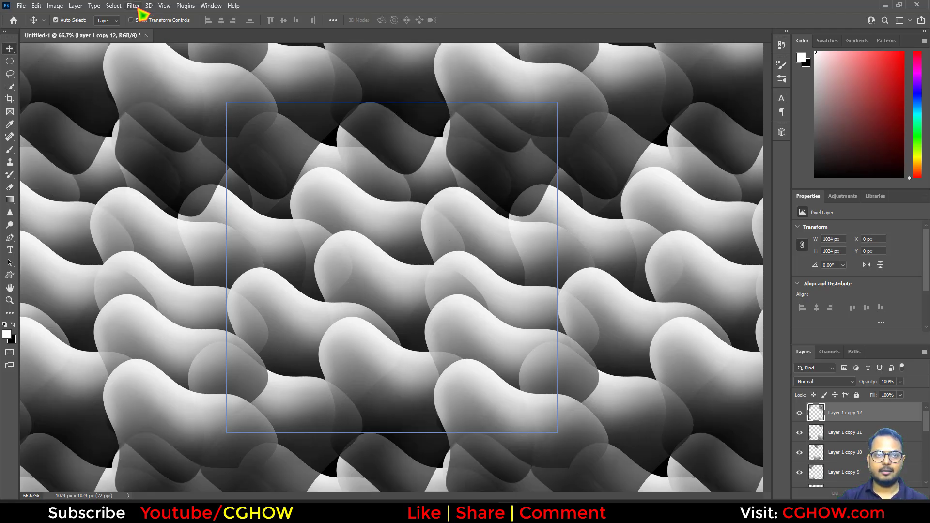
- Turn off Pattern Preview and delete all the Layer 1 copy layers
left_click(164, 5)
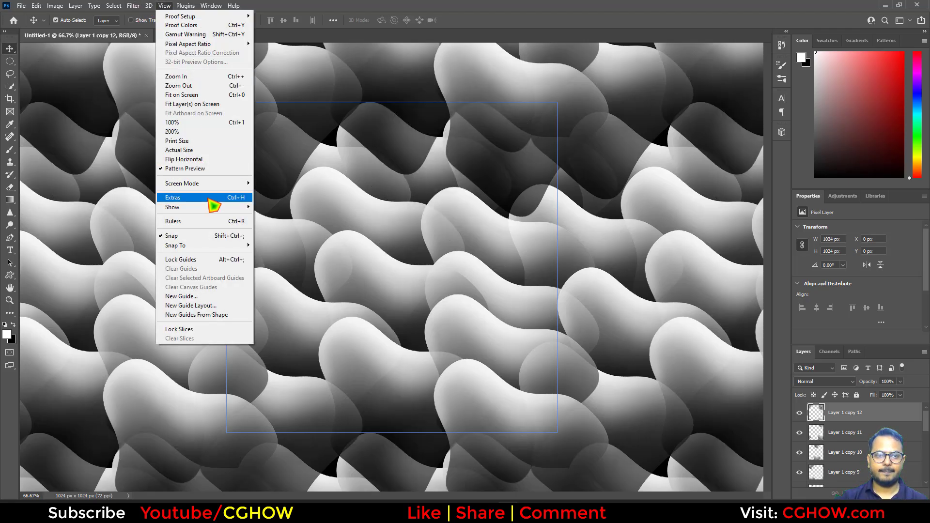
left_click(196, 169)
scroll(828, 438, "down", 5)
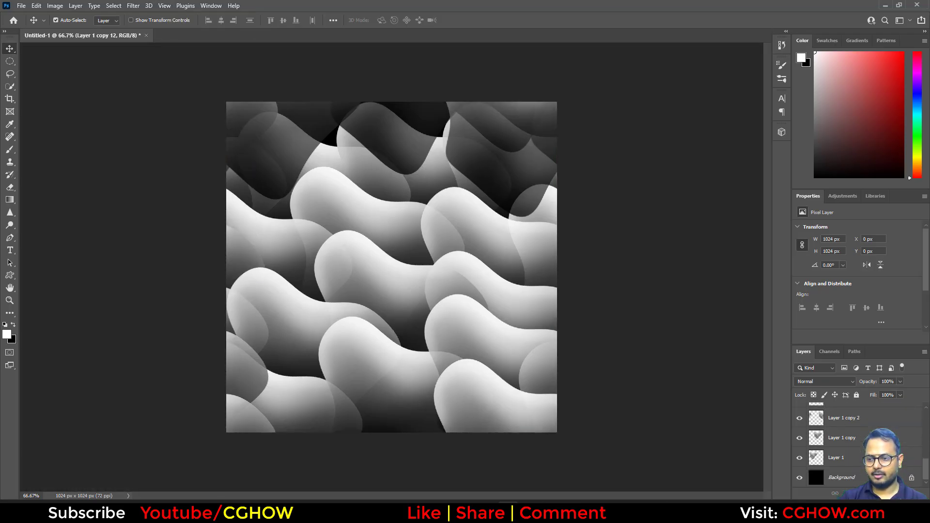
left_click(841, 439, "shift")
key("Delete")
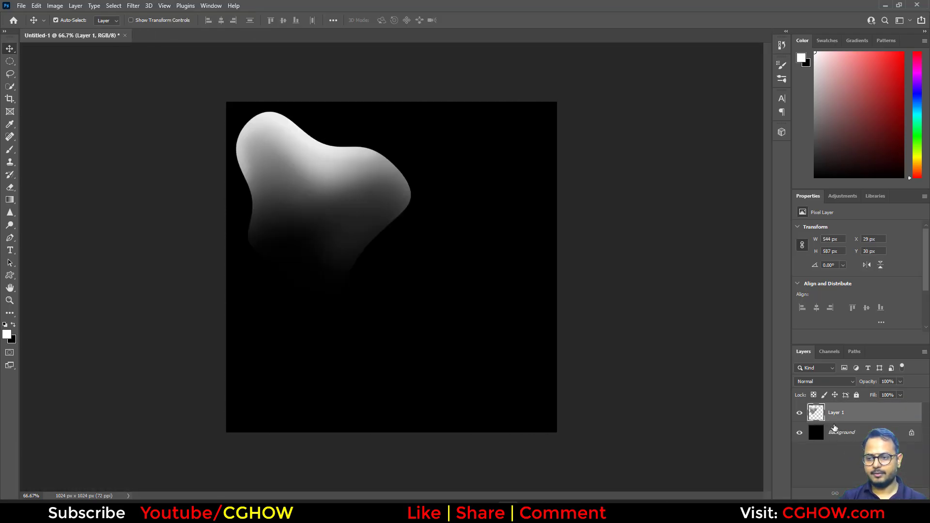
- Set Layer 1's blend mode to Screen, then test and undo one duplicate
left_click(841, 382)
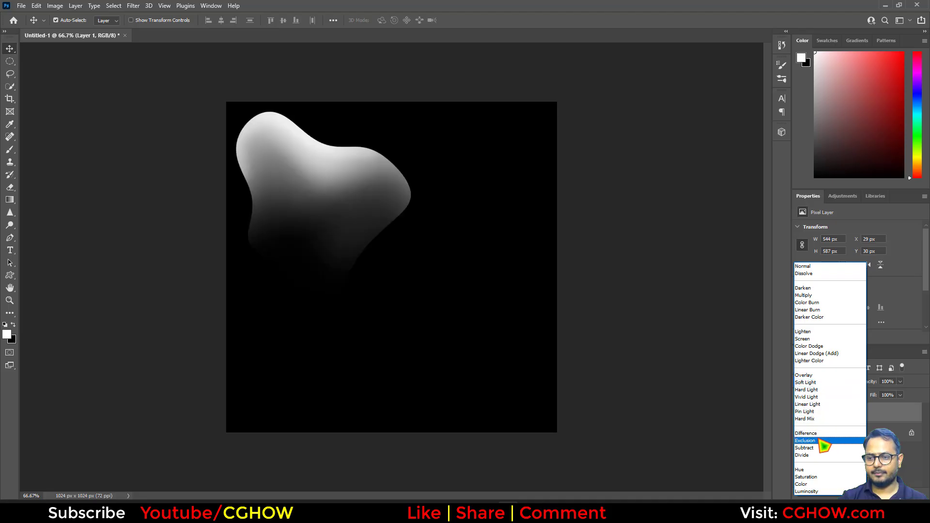
left_click(818, 339)
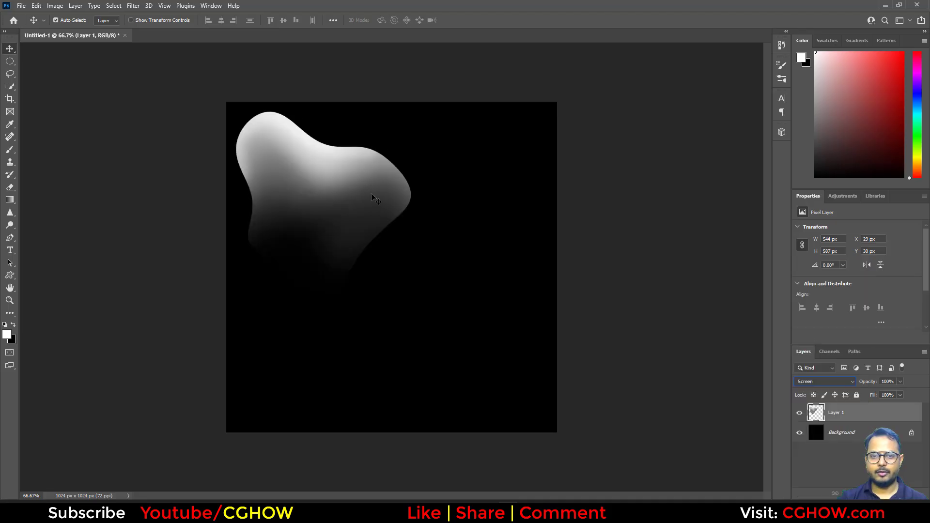
left_click_drag(324, 184, 393, 238, "alt")
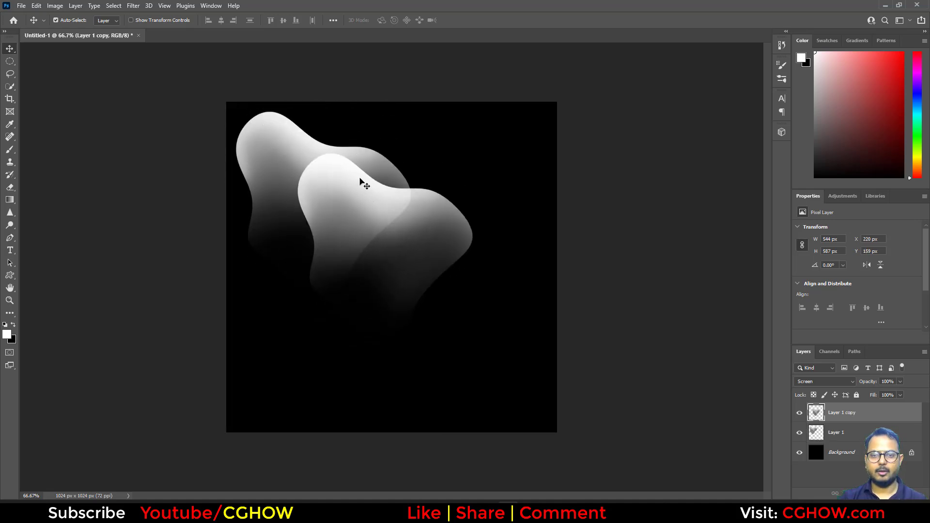
key("ctrl+z")
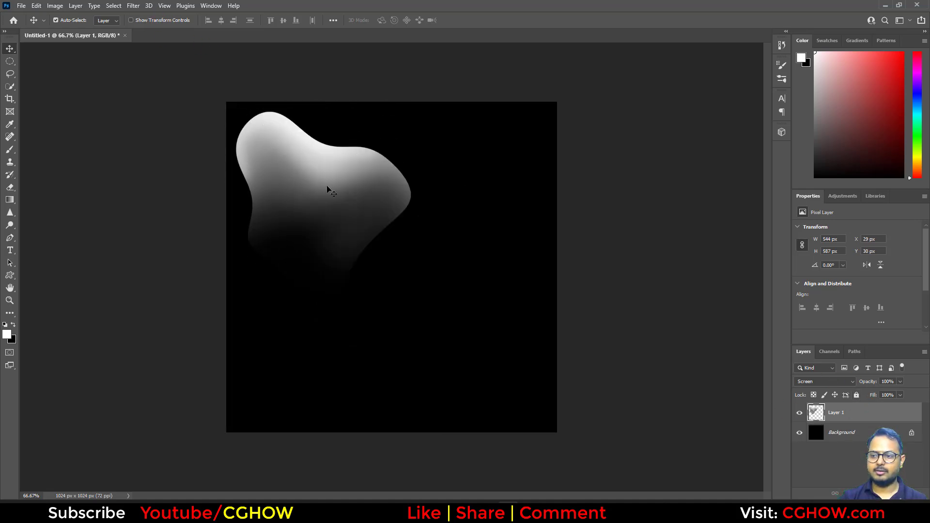
- Turn Pattern Preview back on, accepting the warning
left_click(164, 6)
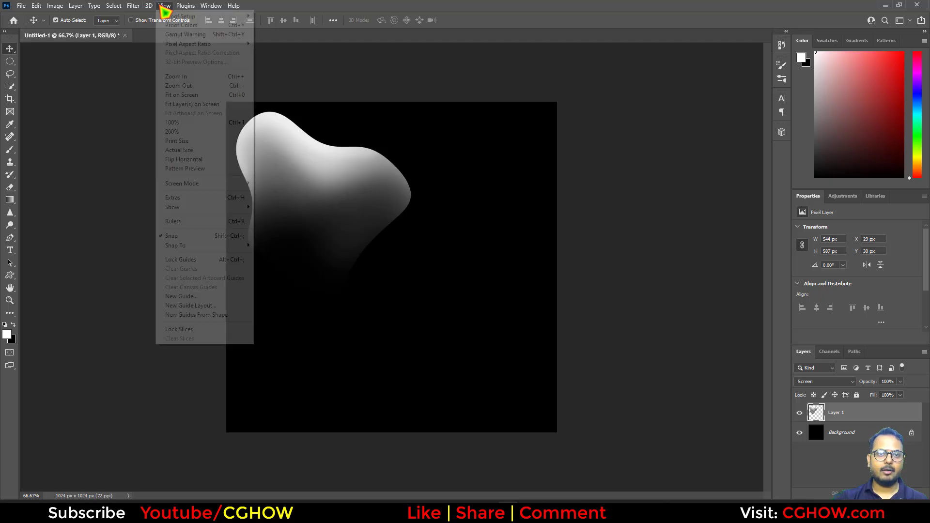
left_click(194, 168)
left_click(429, 195)
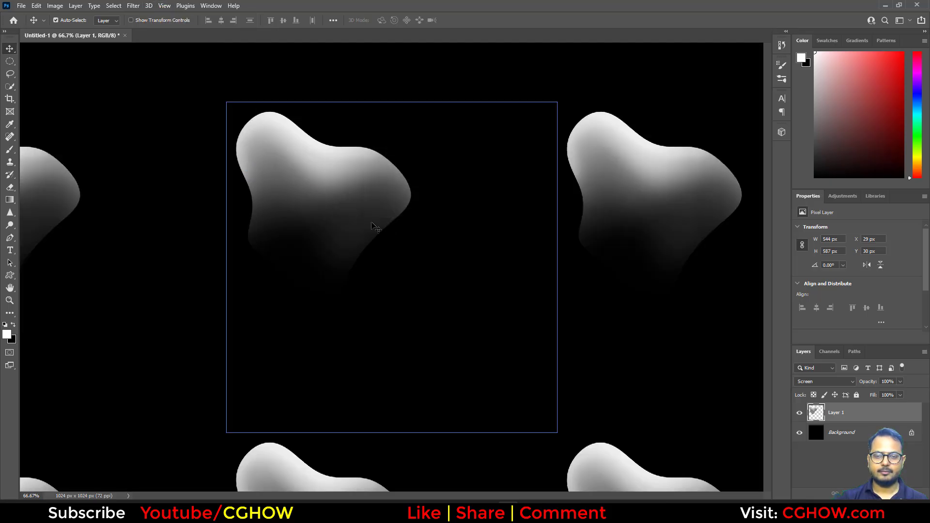
- Alt-drag Screen-blended blob copies, up to Layer 1 copy 16, to cover the tile
left_click_drag(334, 203, 437, 343, "alt")
left_click_drag(444, 344, 547, 344, "alt")
left_click_drag(487, 346, 360, 170, "alt")
left_click_drag(361, 169, 255, 176, "alt")
scroll(863, 459, "down", 10)
scroll(859, 467, "down", 1)
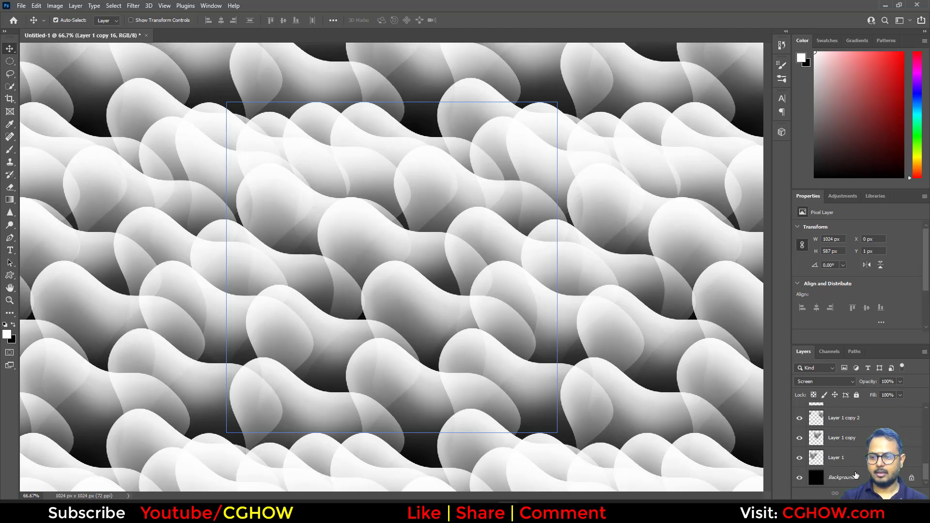
- Merge all visible layers with Ctrl+Shift+E and turn off Pattern Preview
key("ctrl+shift+e")
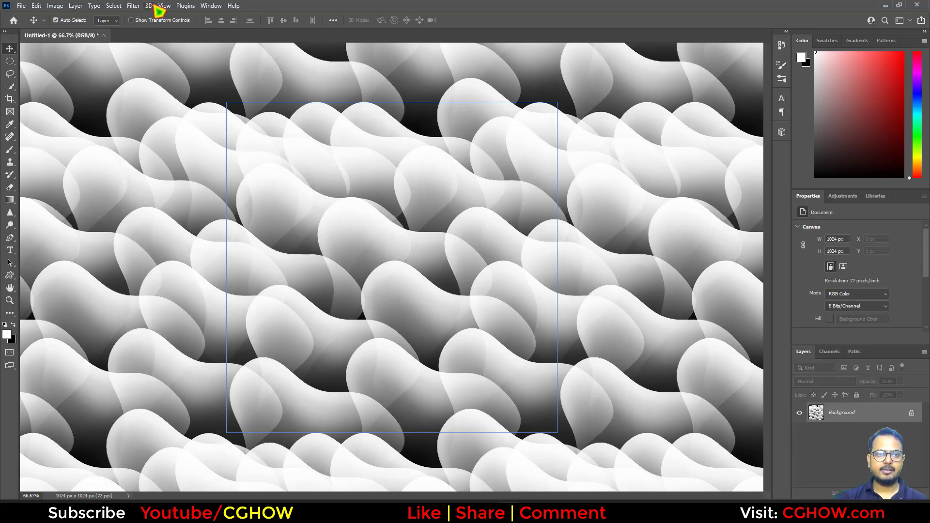
left_click(159, 9)
left_click(179, 175)
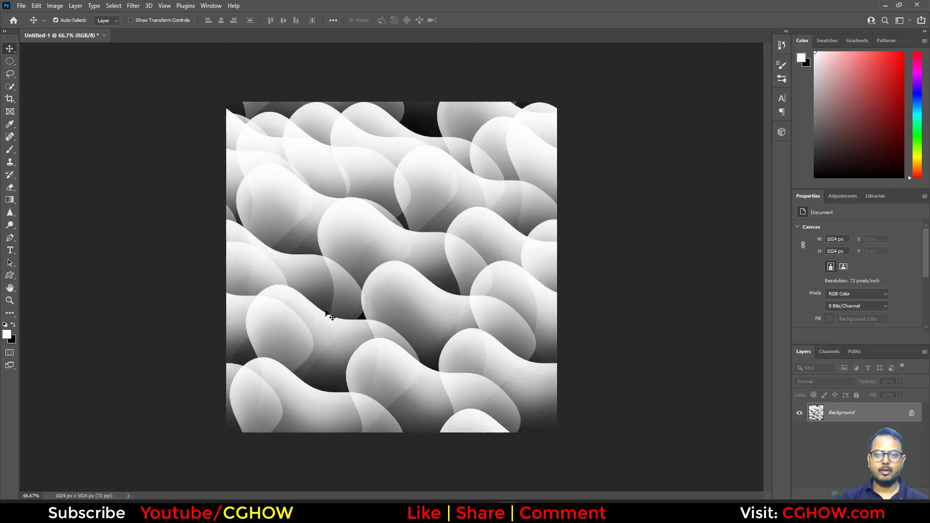
- Check the tiling seams in Filter > Other > Offset, then cancel without changes
left_click(164, 6)
mouse_move(133, 6)
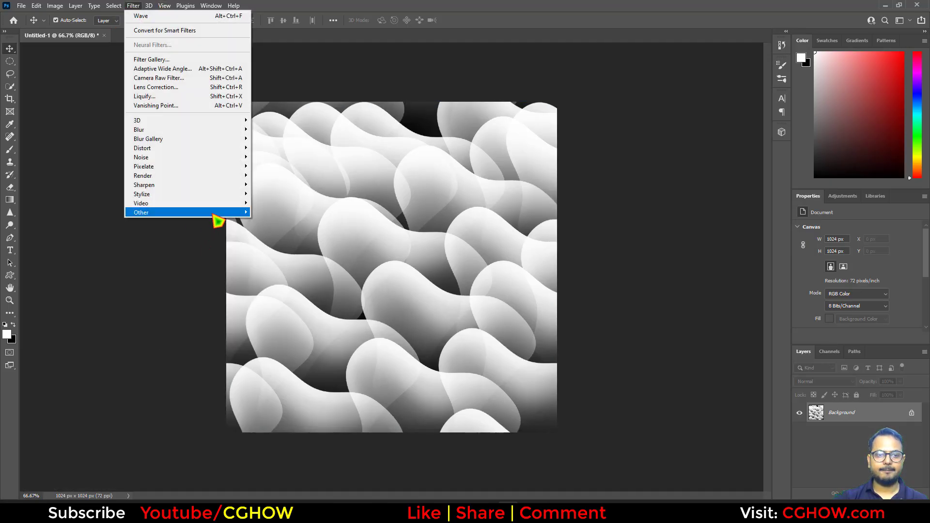
mouse_move(213, 213)
left_click(284, 260)
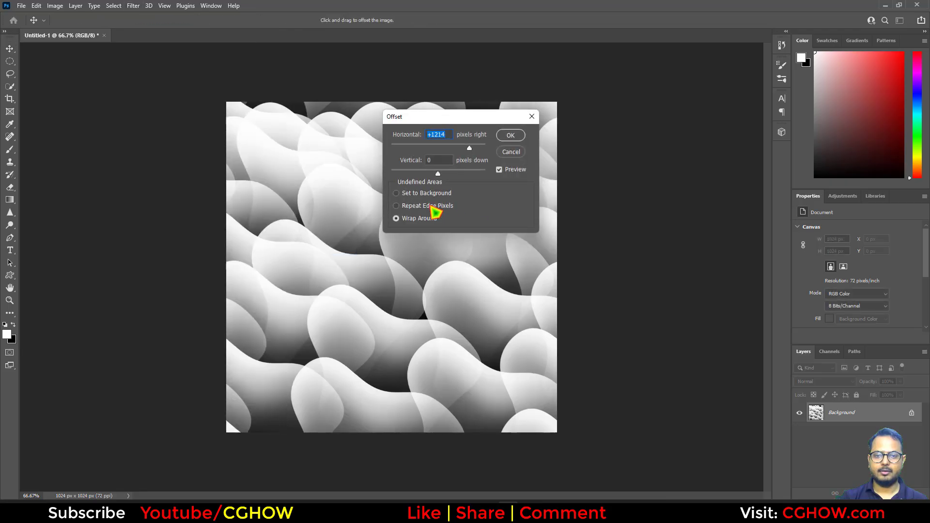
left_click_drag(455, 134, 654, 177)
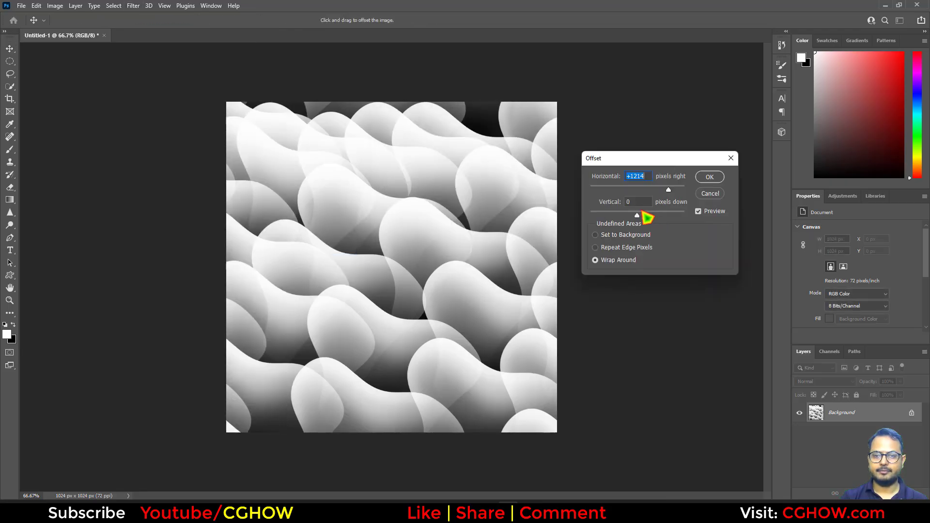
left_click_drag(643, 214, 619, 215)
left_click_drag(669, 189, 641, 190)
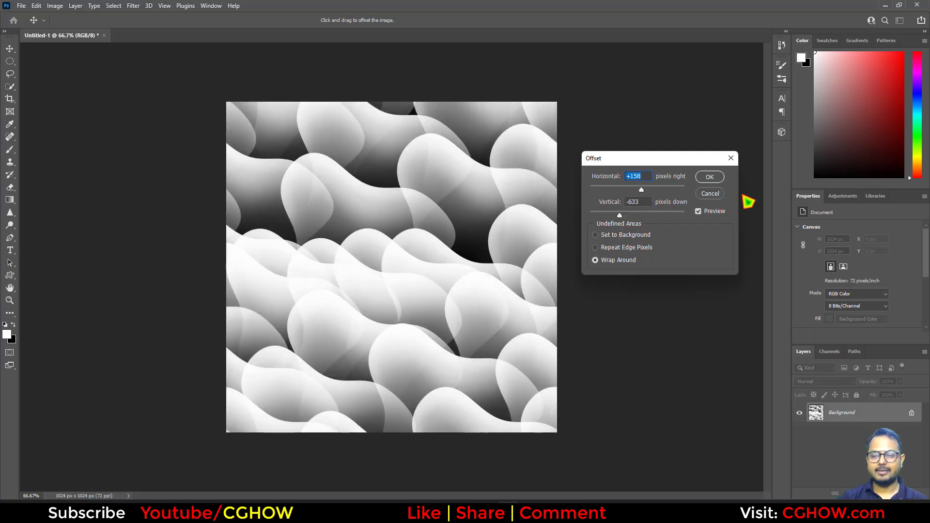
left_click(712, 195)
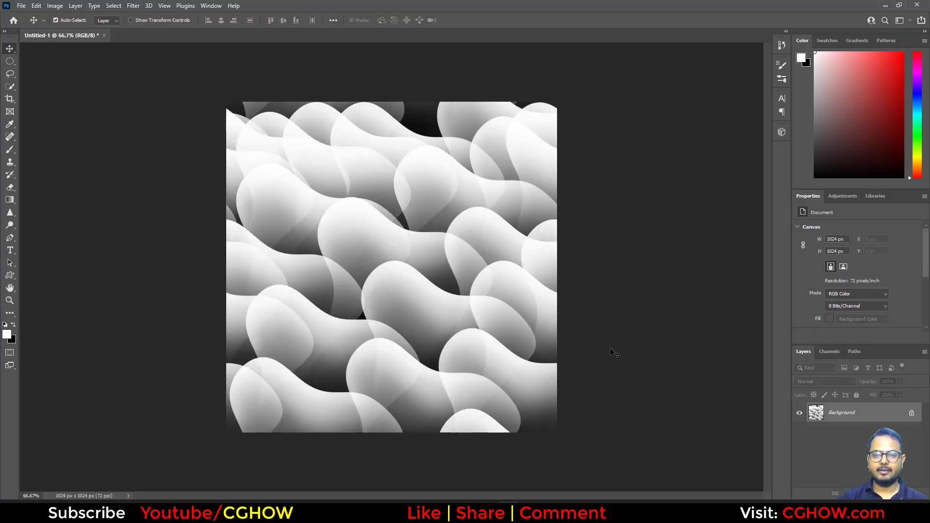
- Duplicate the image to a new layer and give it an 8.6 px Gaussian Blur
key("ctrl+j")
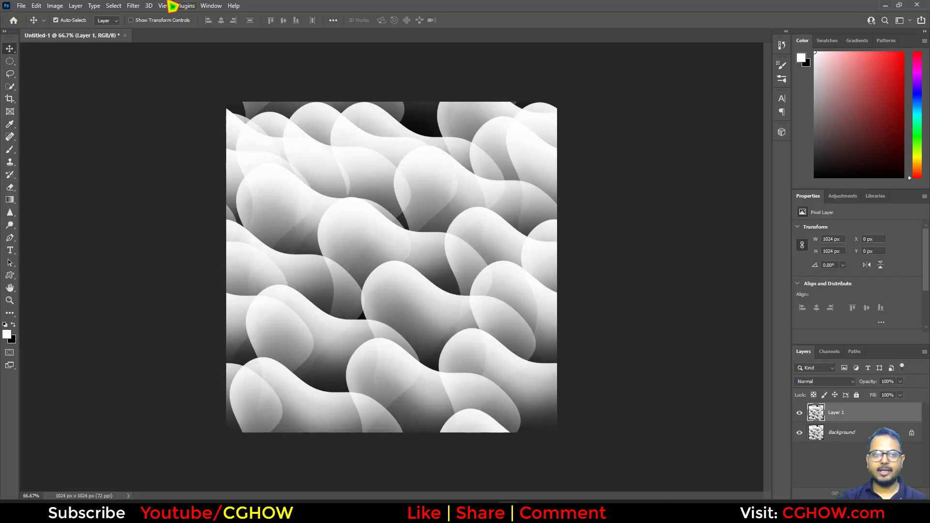
left_click(133, 6)
mouse_move(189, 126)
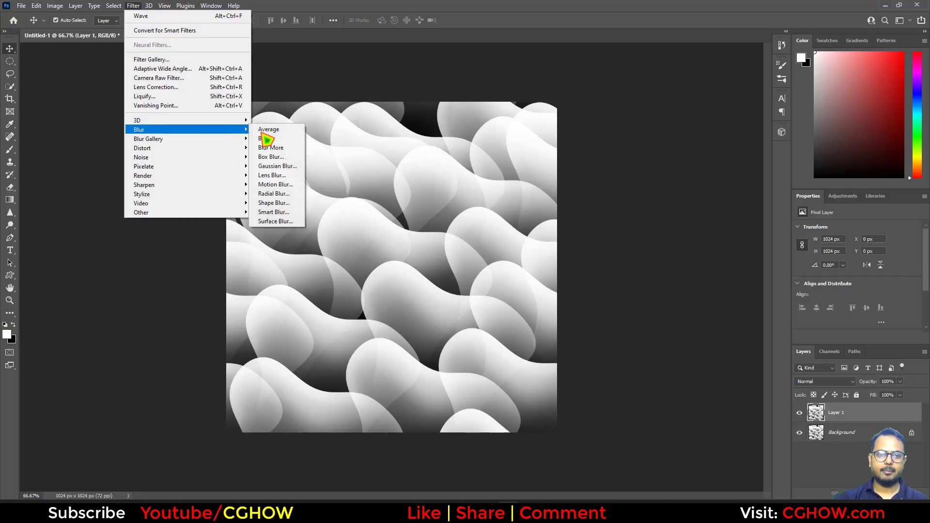
left_click(299, 177)
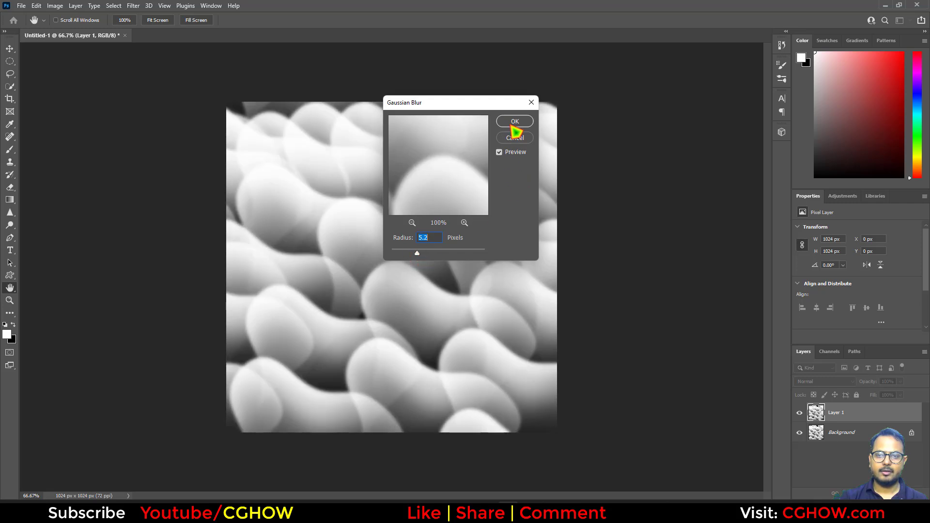
left_click(426, 253)
left_click(516, 122)
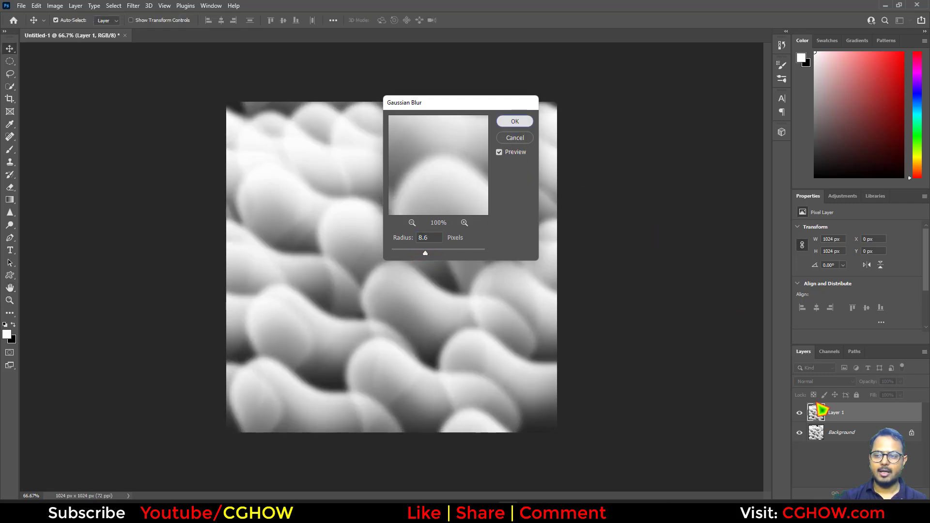
- Set the blurred copy to Screen at 36% opacity and merge it down
left_click(840, 382)
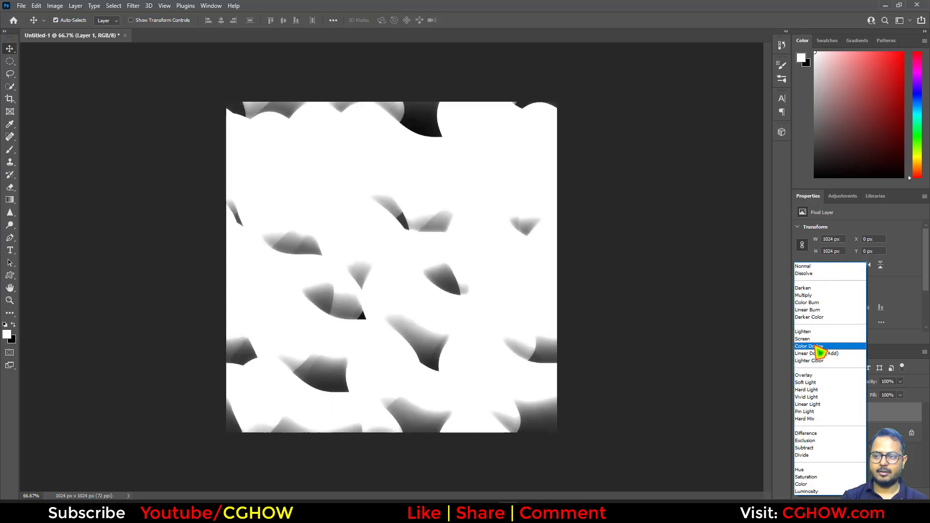
left_click(821, 339)
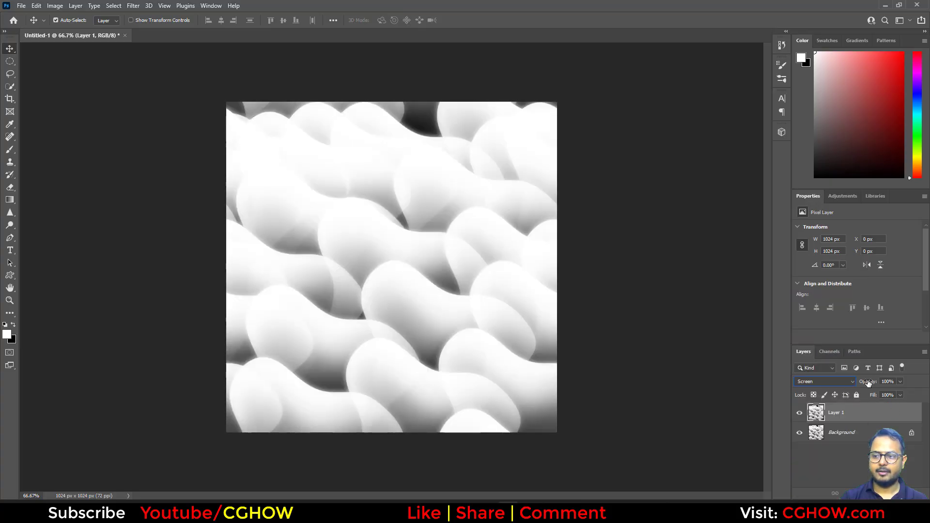
left_click_drag(868, 383, 831, 378)
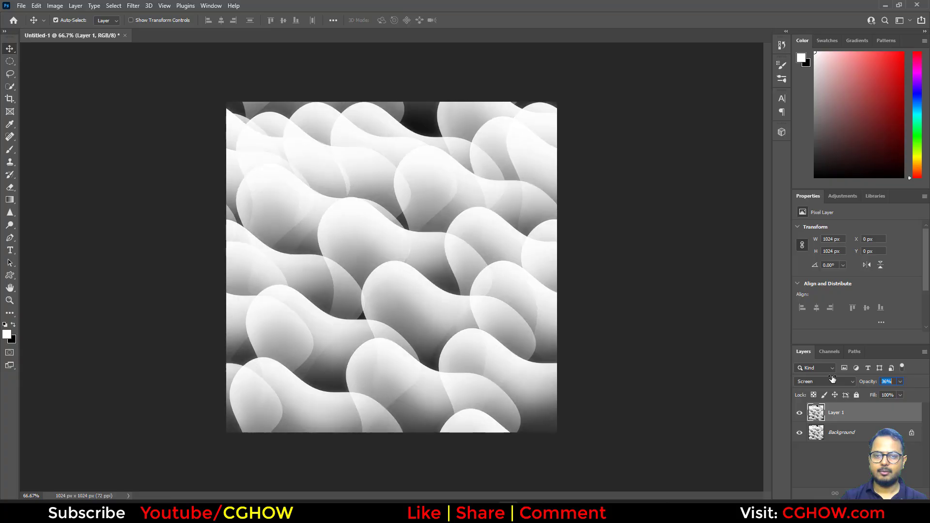
key("ctrl+e")
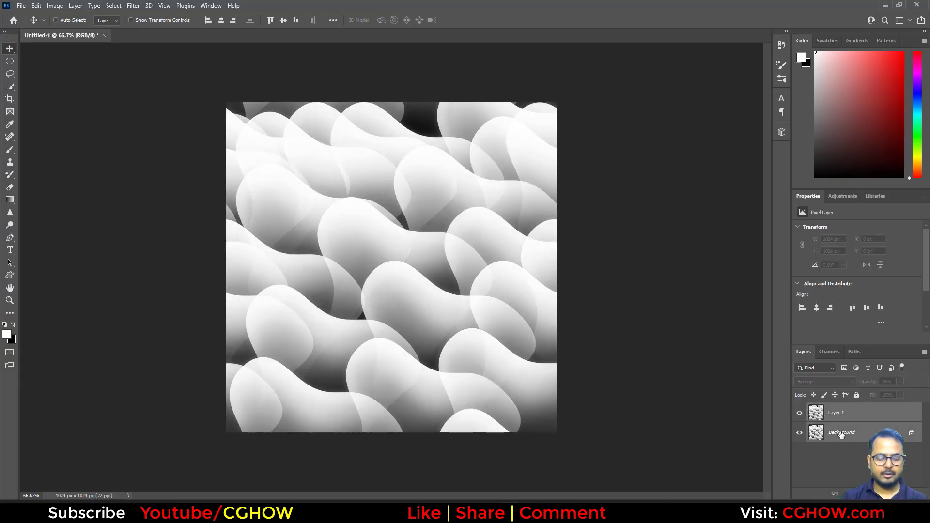
- Apply a Minimum filter with a large 188-pixel radius to the pattern
left_click(132, 11)
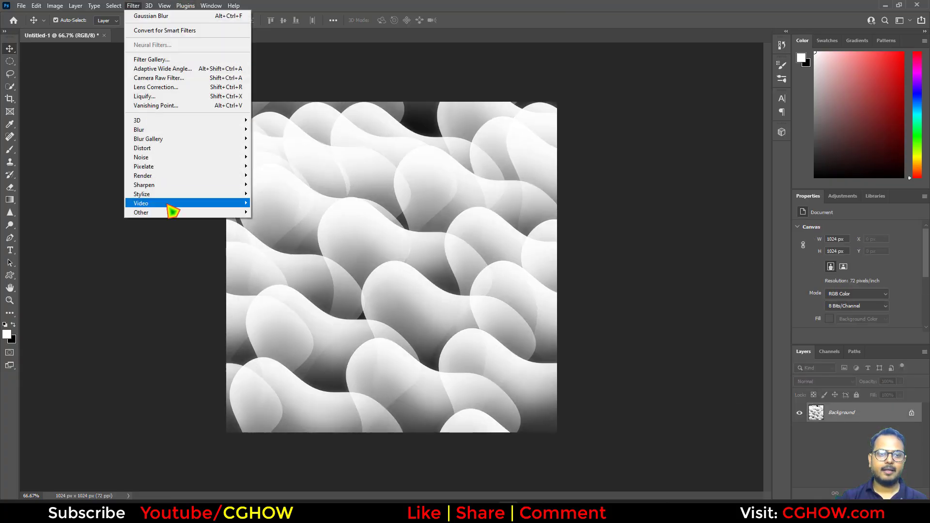
mouse_move(208, 213)
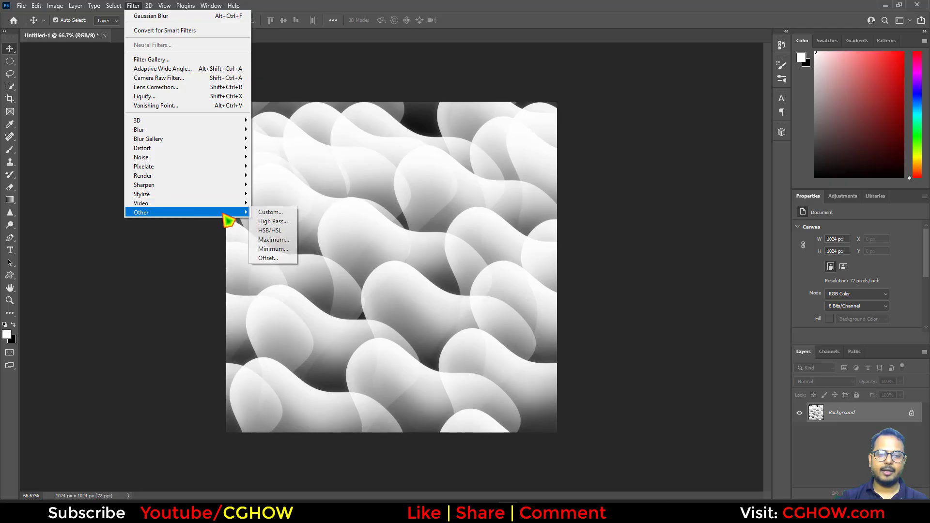
left_click(274, 249)
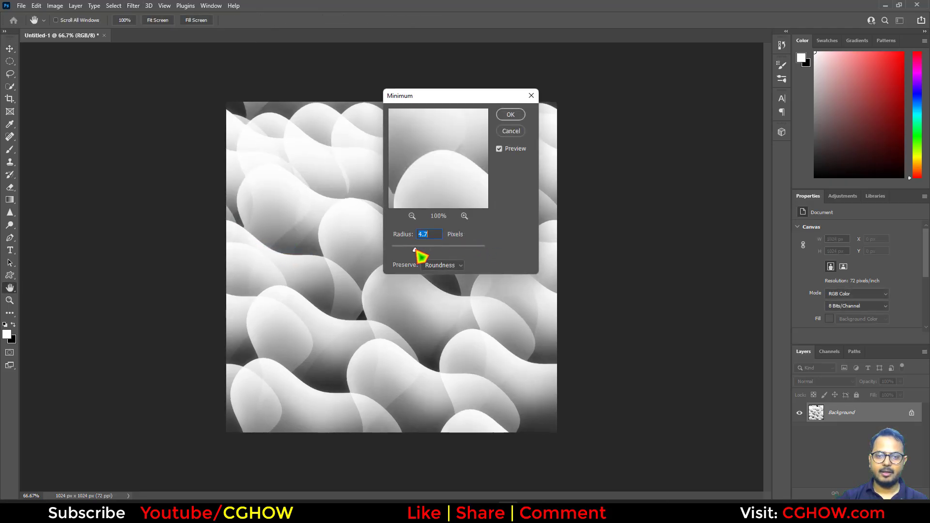
left_click_drag(417, 251, 455, 252)
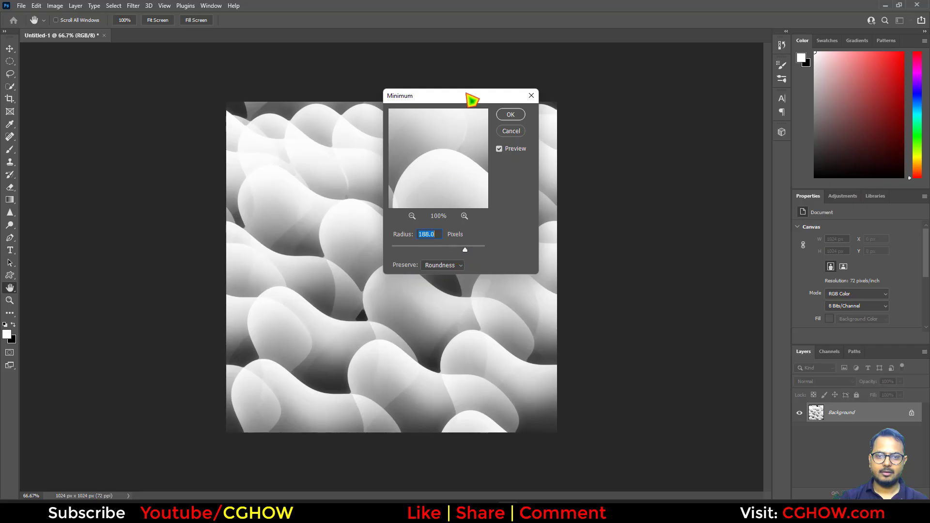
left_click_drag(462, 97, 545, 141)
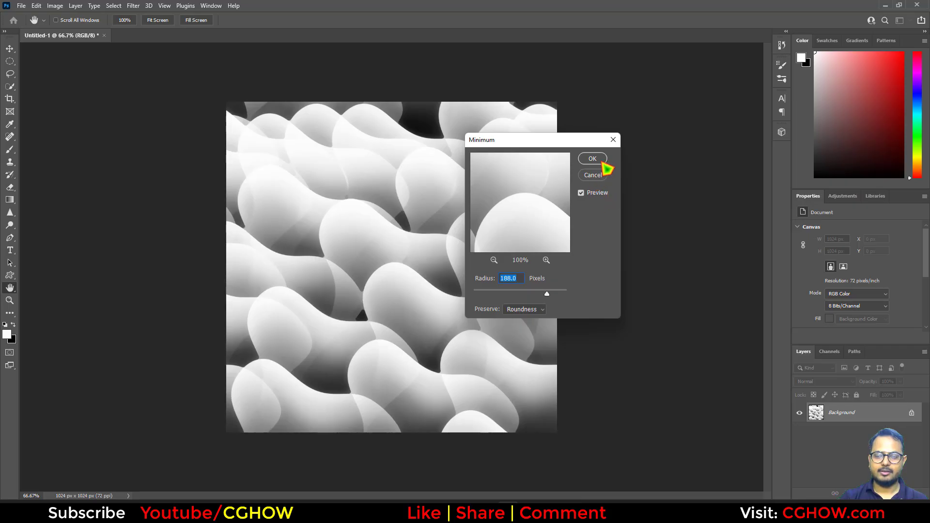
left_click(600, 162)
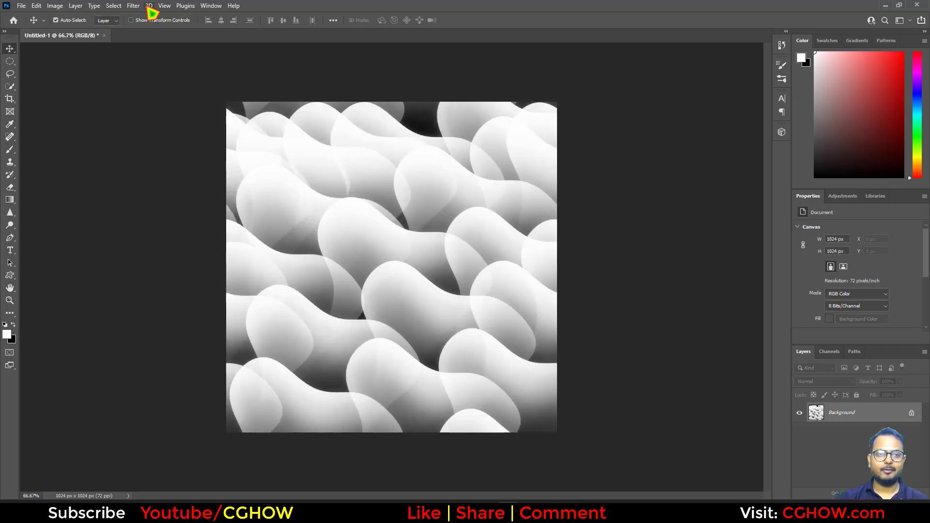
- Reapply the Minimum filter with a subtle radius of about 2.3 pixels
left_click(133, 5)
mouse_move(216, 213)
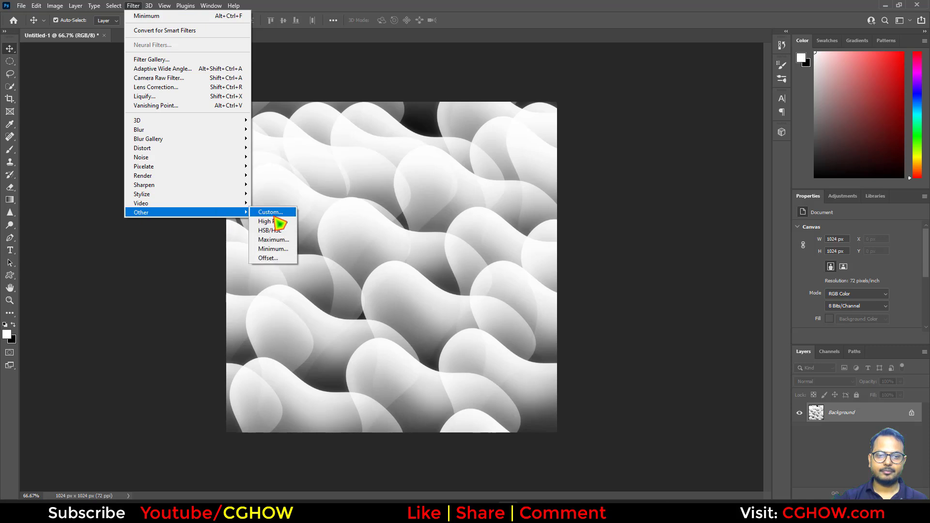
left_click(274, 249)
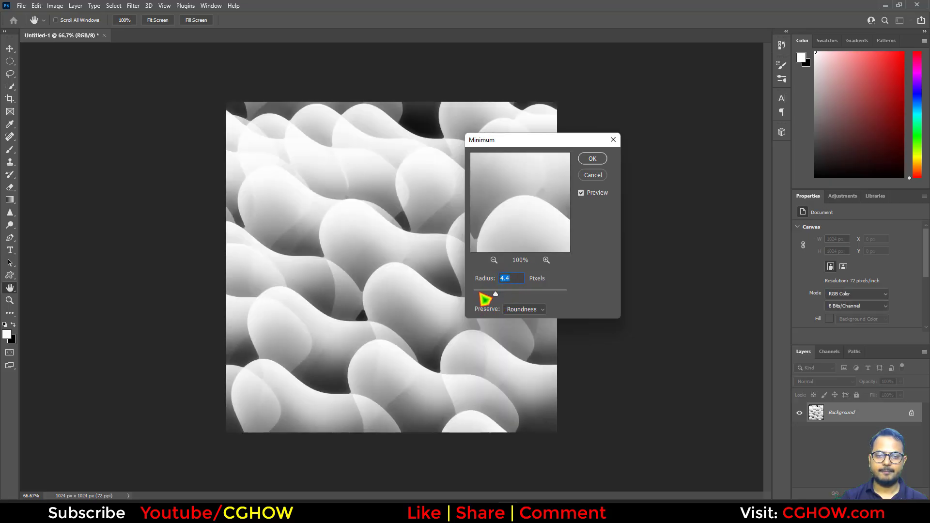
left_click_drag(486, 294, 490, 296)
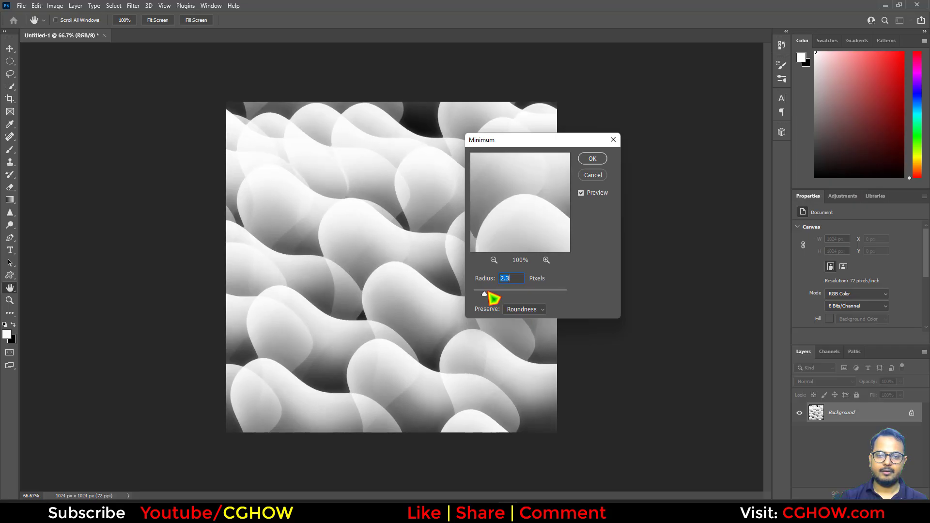
left_click(592, 160)
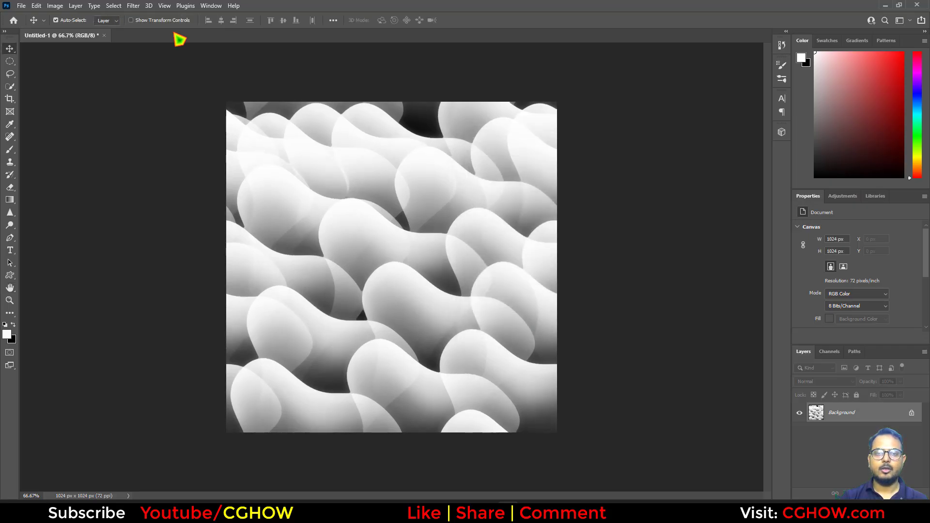
- Offset the pattern vertically with wrap-around to check the tile seams
left_click(138, 6)
mouse_move(232, 211)
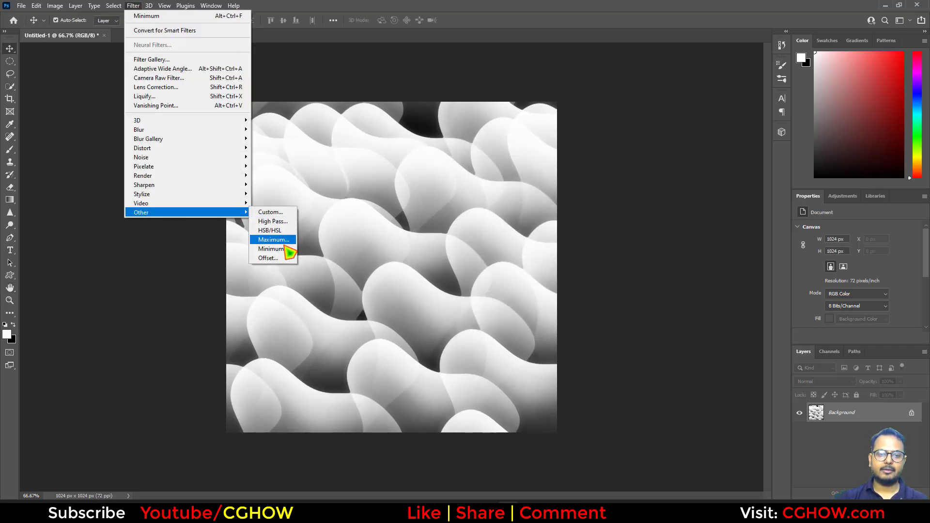
left_click(286, 258)
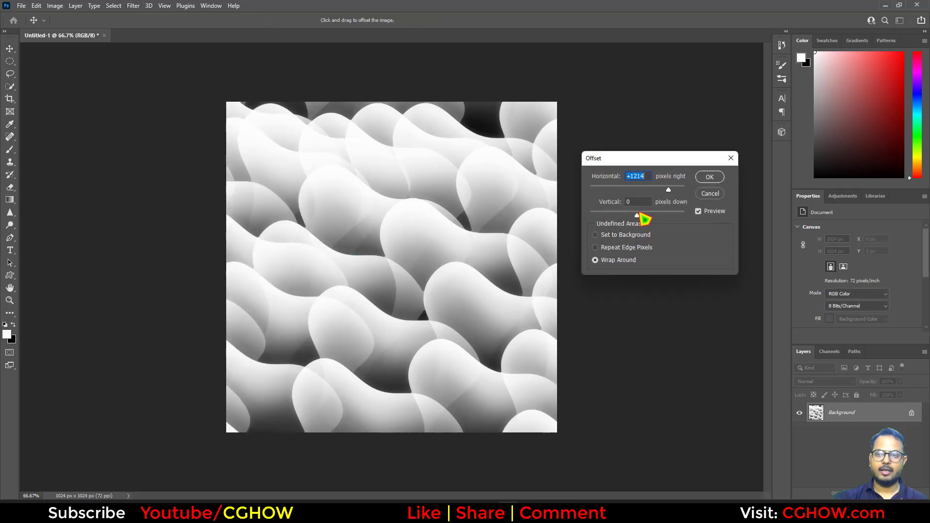
left_click_drag(640, 216, 675, 218)
left_click(709, 177)
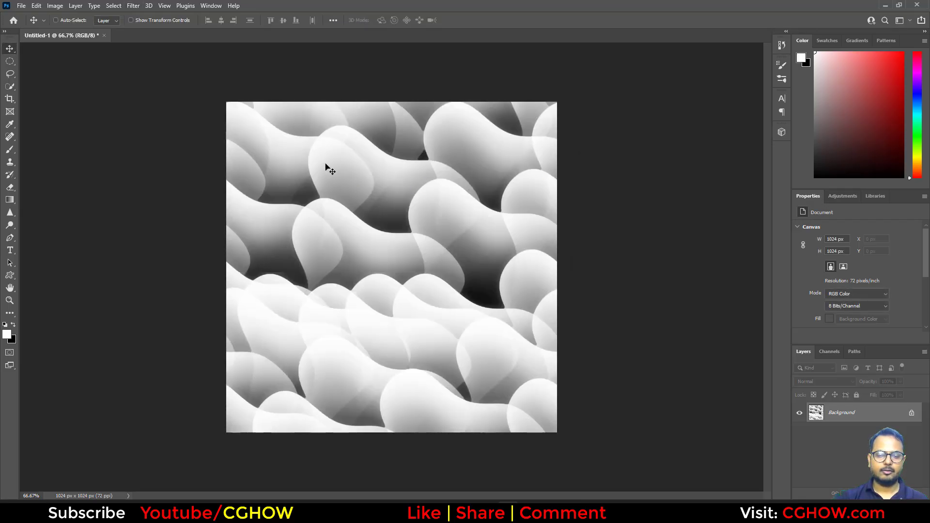
- Save the image to the Desktop as pattern.tga in 24 bits/pixel Targa format
key("ctrl+s")
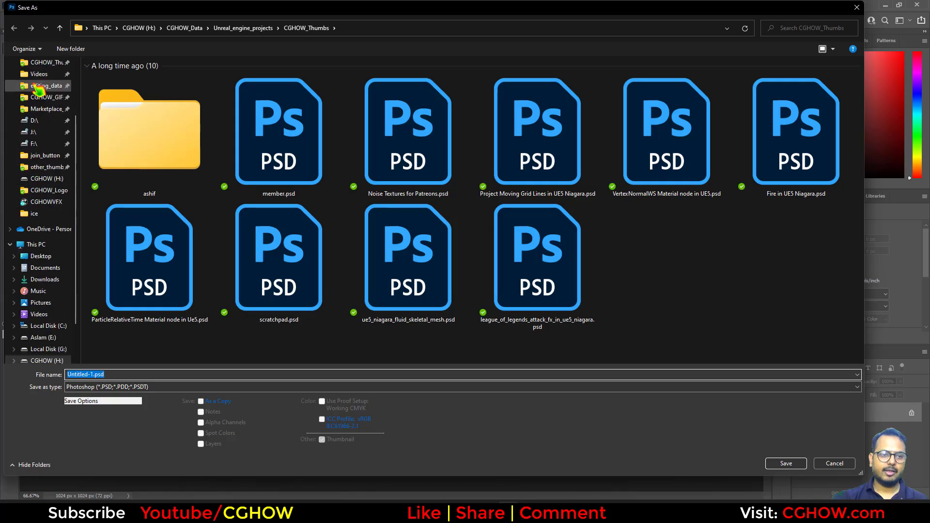
left_click(41, 256)
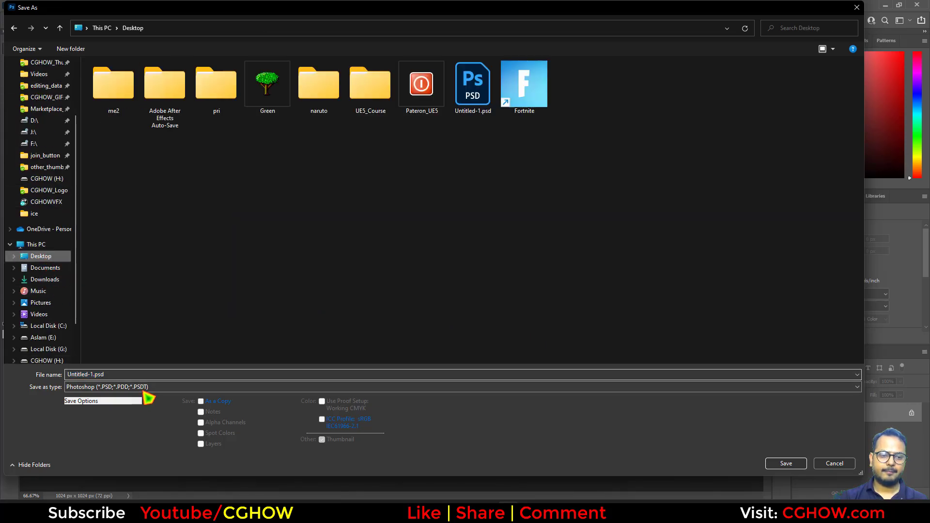
left_click(111, 387)
left_click(99, 370)
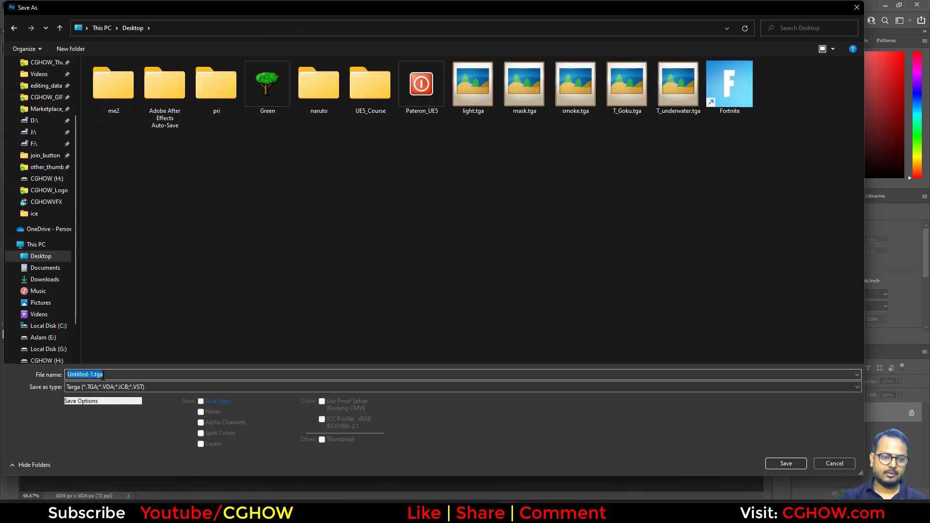
type("pattern")
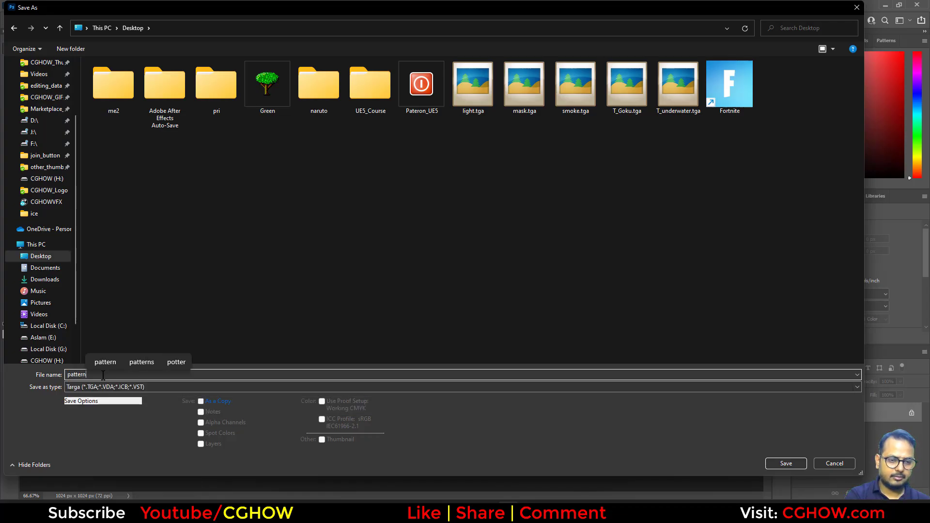
key("Return")
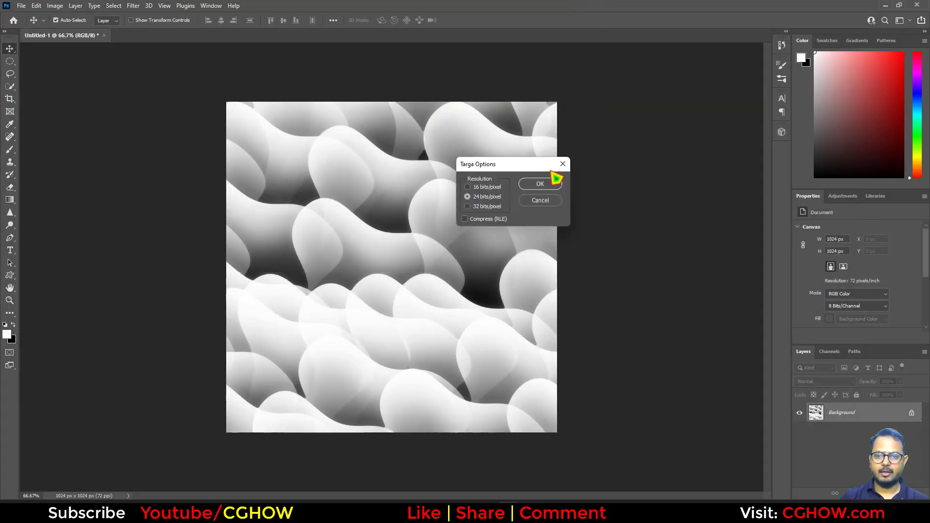
left_click(539, 184)
left_click(133, 6)
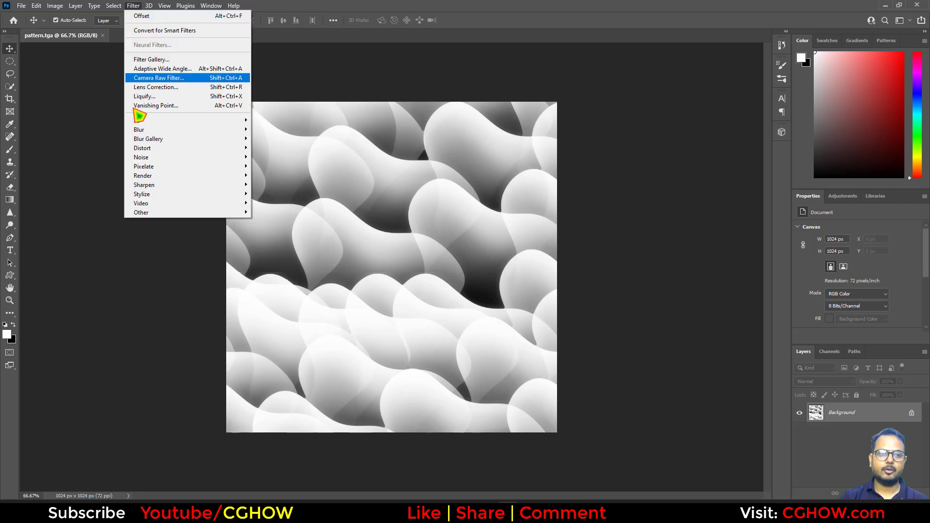
mouse_move(223, 148)
left_click(297, 166)
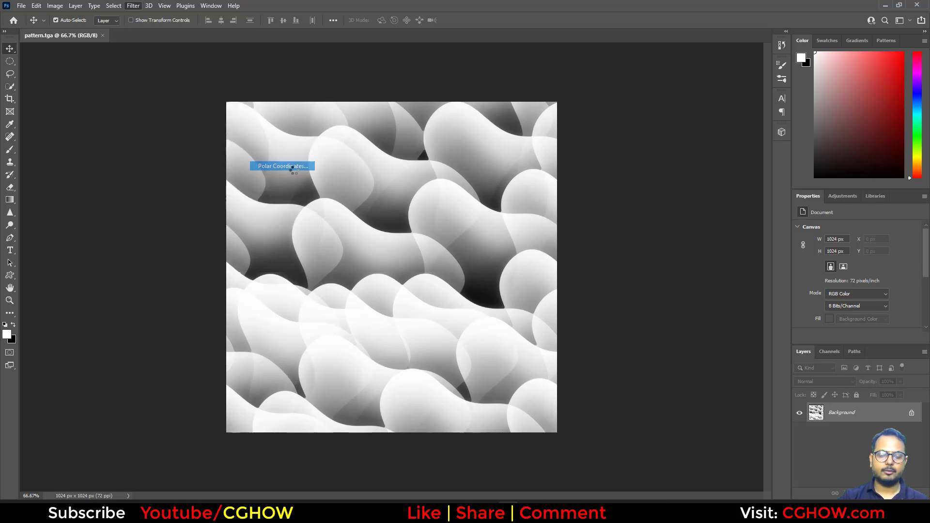
left_click(378, 251)
left_click(377, 251)
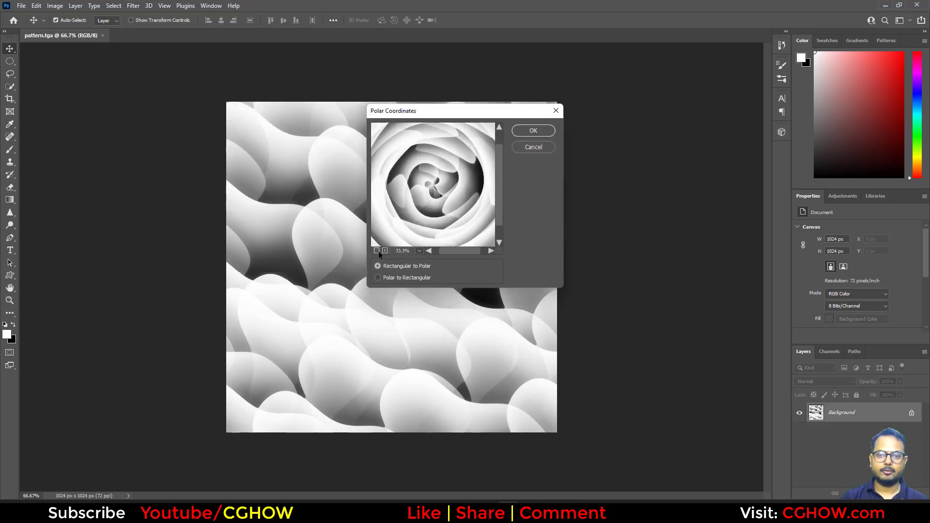
left_click(377, 251)
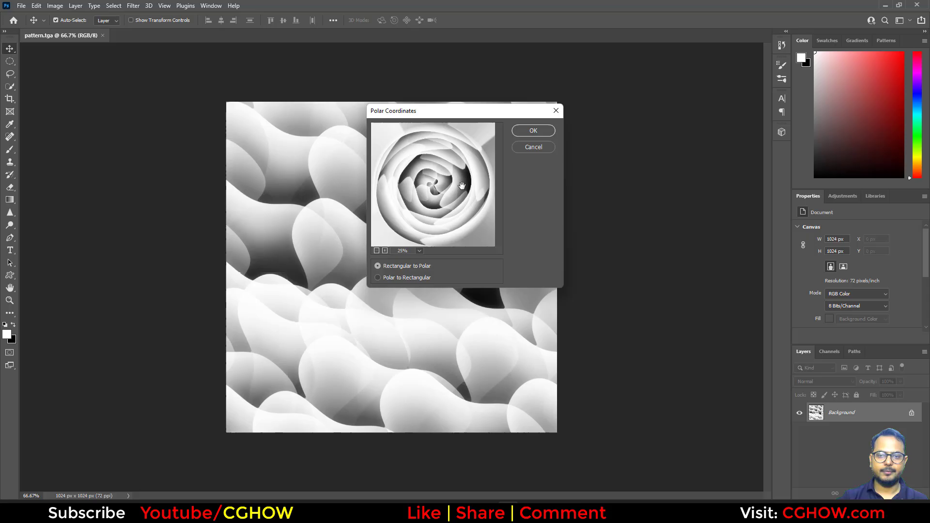
left_click(538, 151)
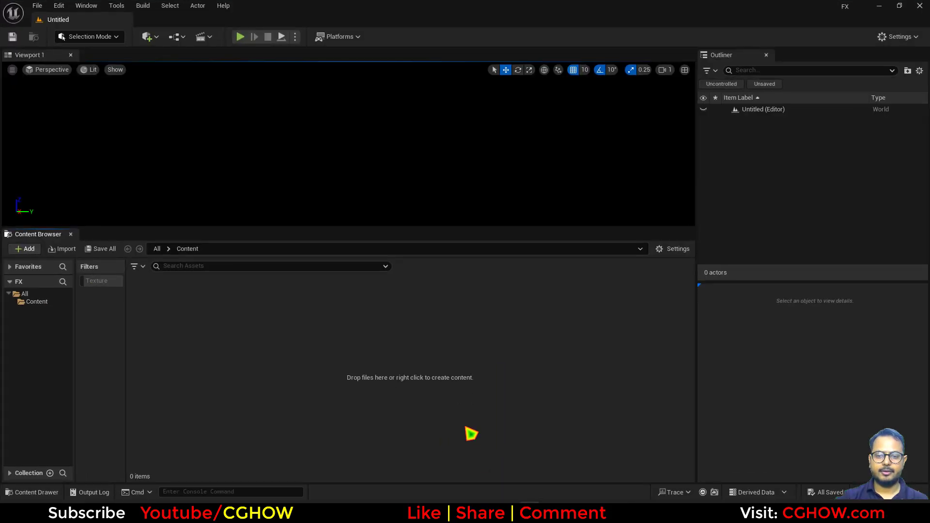
right_click(417, 431)
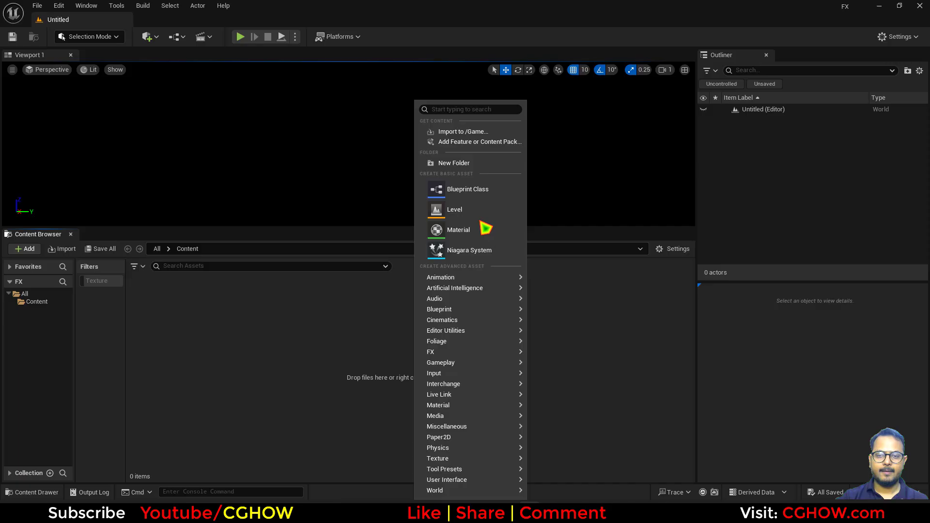
- Import pattern.tga from the Desktop into the project's Content folder
left_click(465, 133)
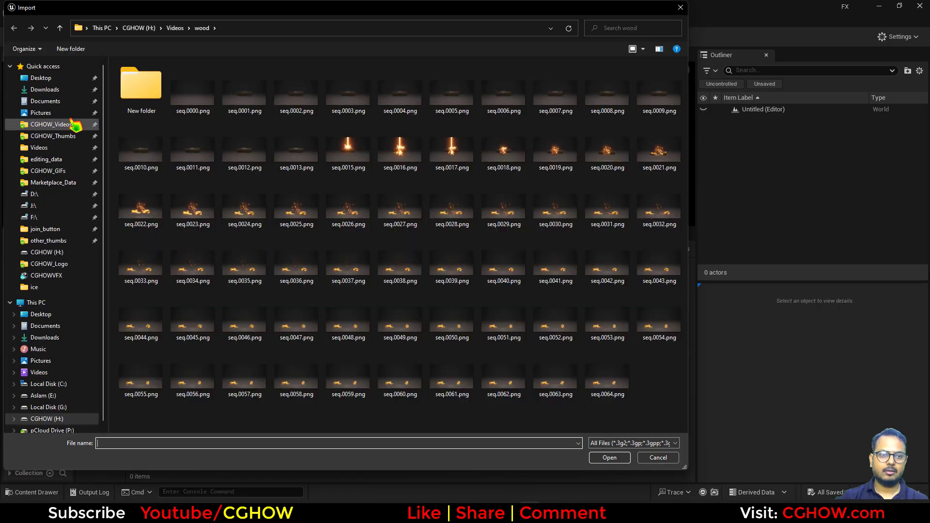
left_click(53, 78)
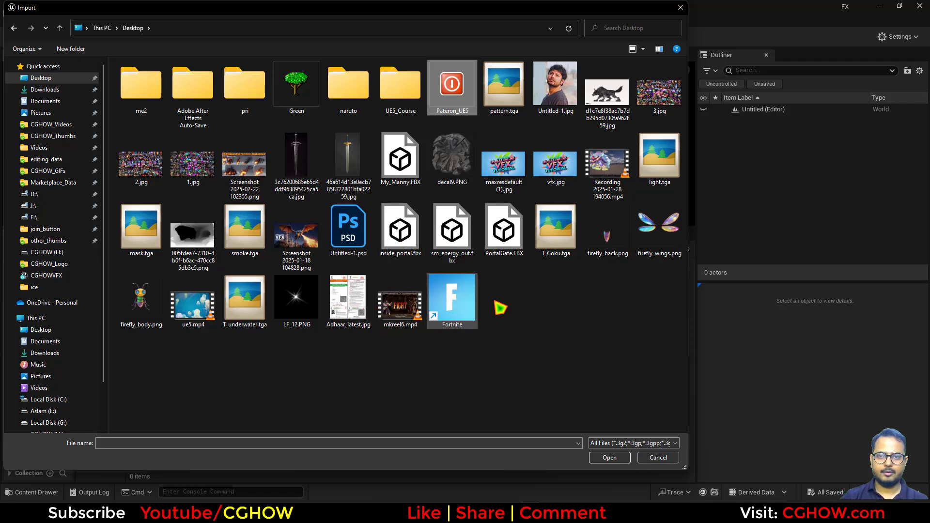
double_click(504, 84)
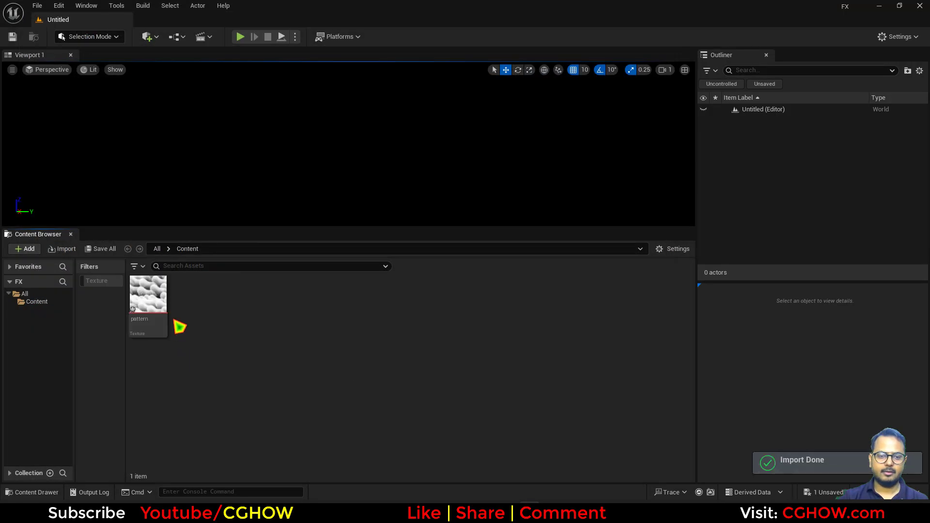
- Create the pattern_Mat material from the pattern texture and open it
right_click(162, 314)
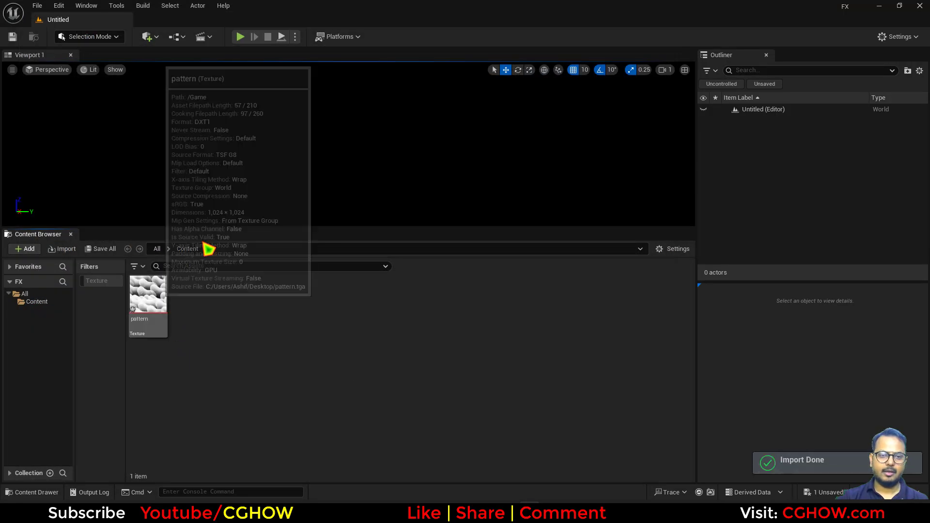
left_click(224, 136)
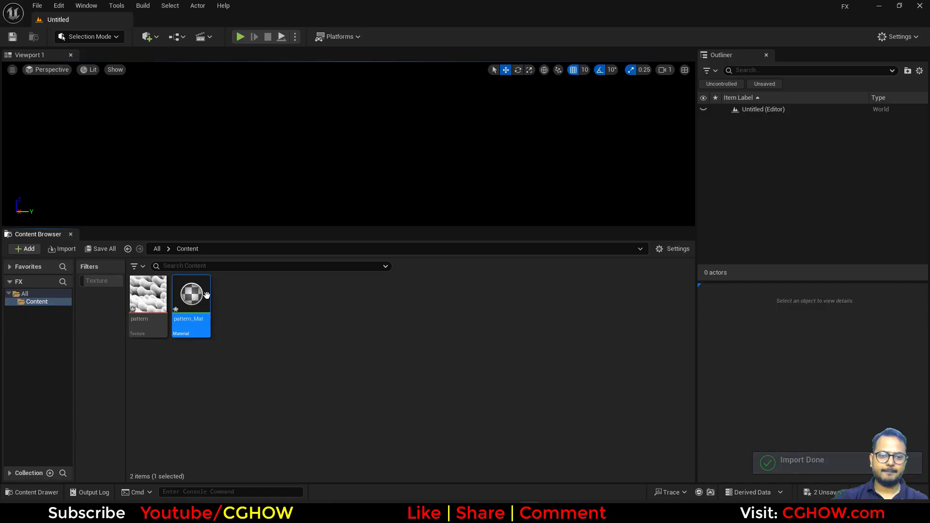
double_click(207, 296)
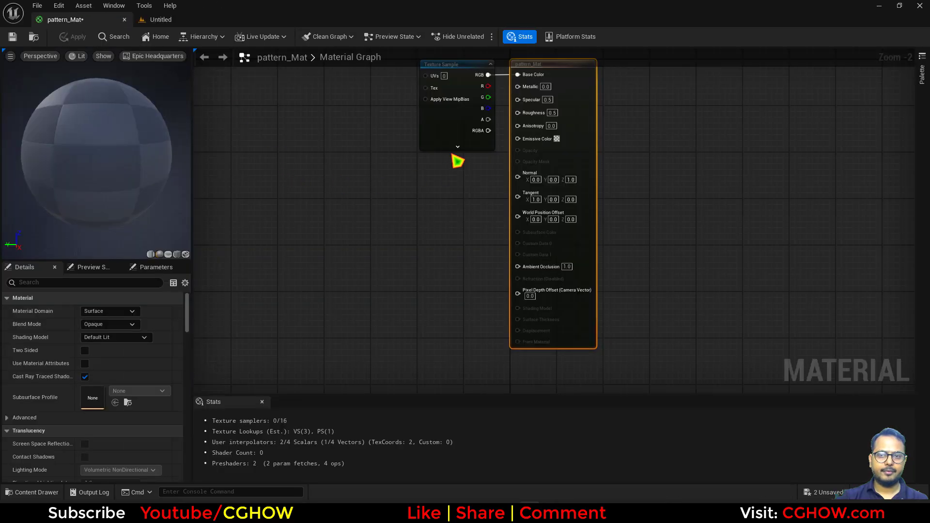
- Make pattern_Mat an Unlit, two-sided material
left_click(386, 225)
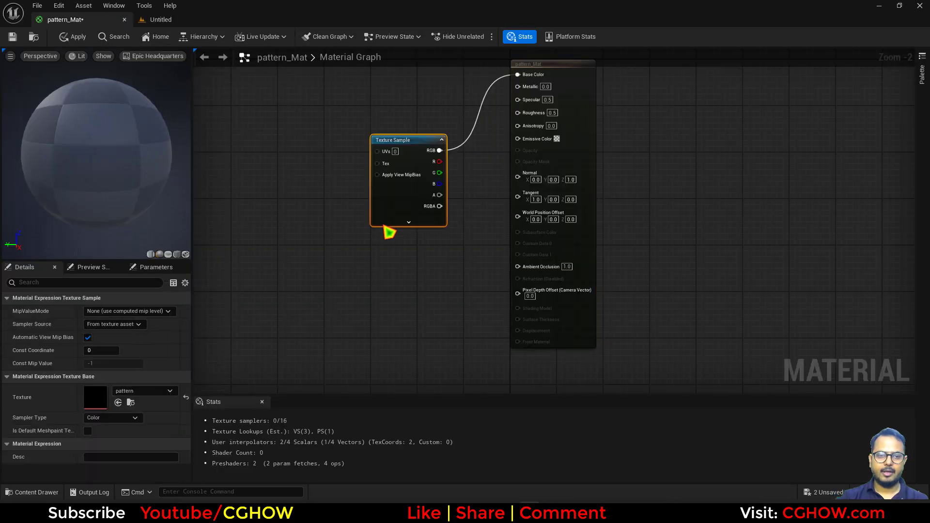
left_click_drag(385, 228, 362, 257)
left_click(572, 101)
left_click(116, 337)
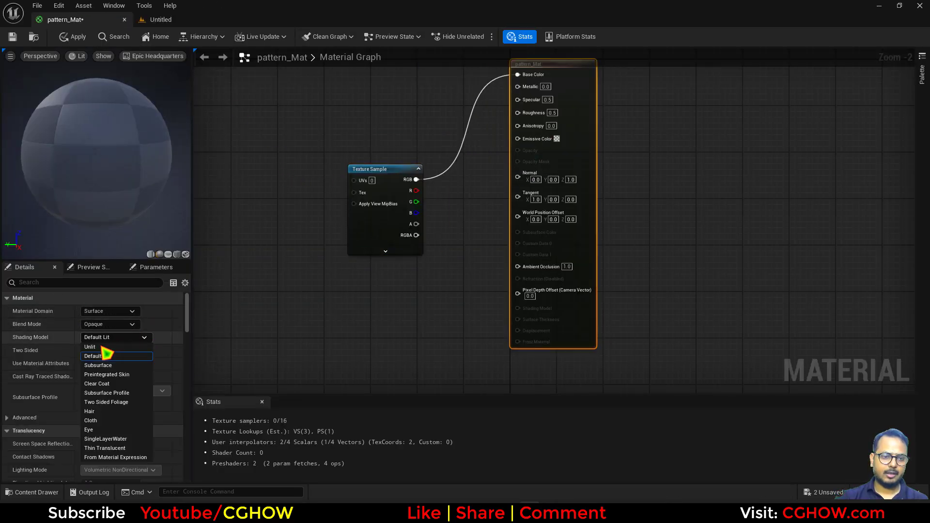
left_click(91, 347)
left_click(85, 351)
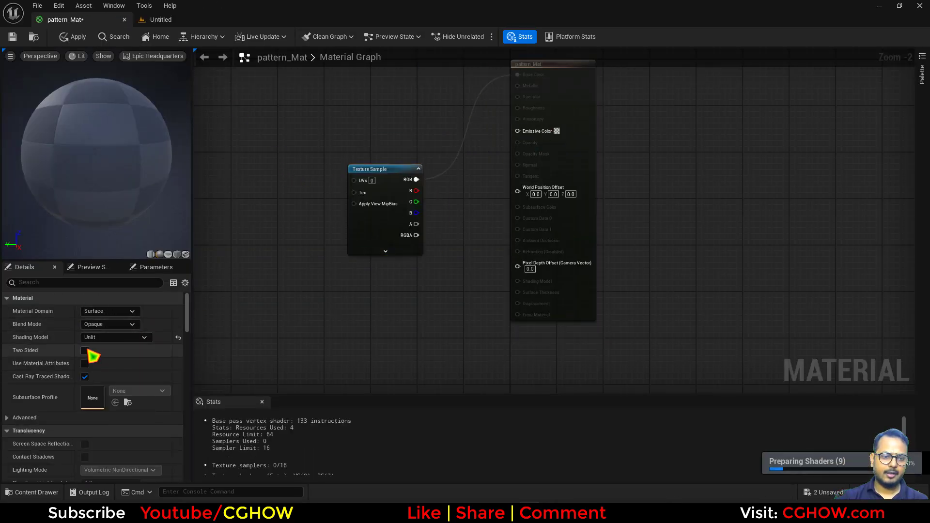
- Show the material preview on an enlarged flat plane with a Grey Wireframe background
left_click(168, 254)
left_click_drag(194, 194, 499, 252)
left_click_drag(297, 261, 285, 369)
left_click(570, 402)
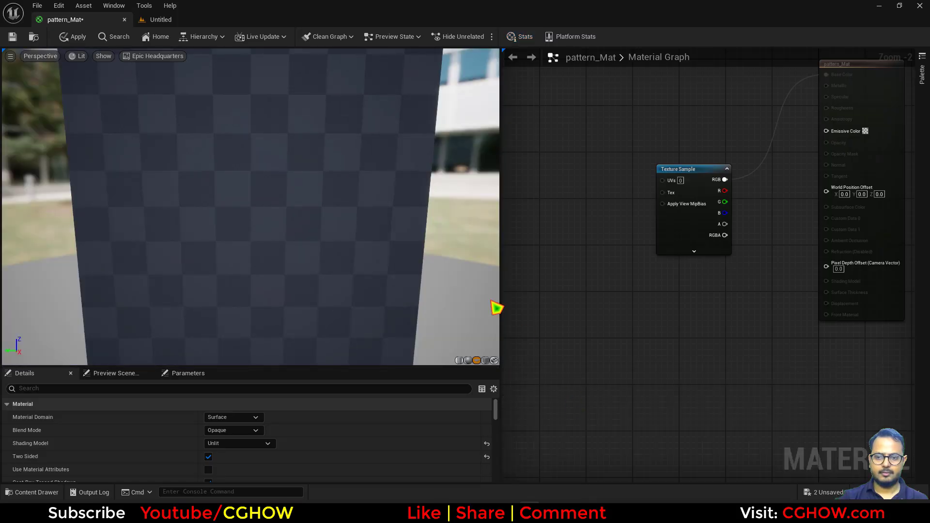
right_click_drag(313, 193, 312, 213)
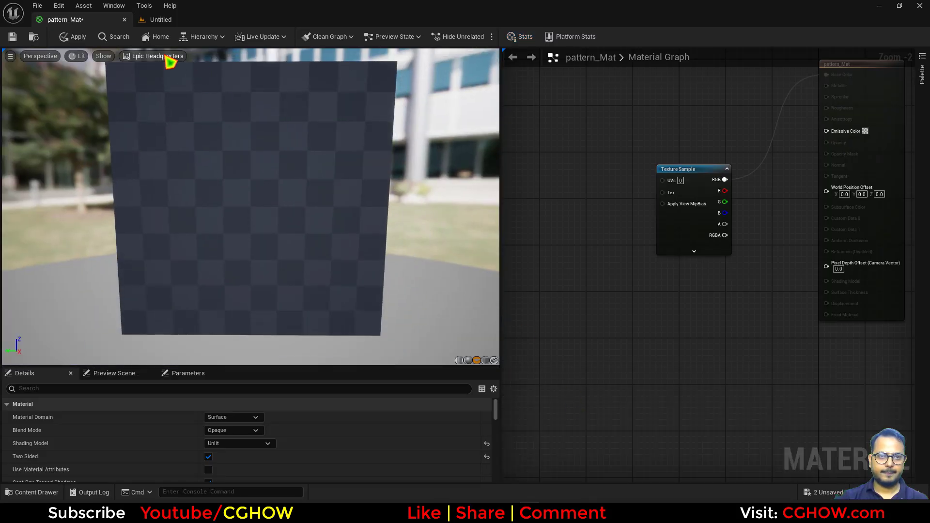
left_click(170, 62)
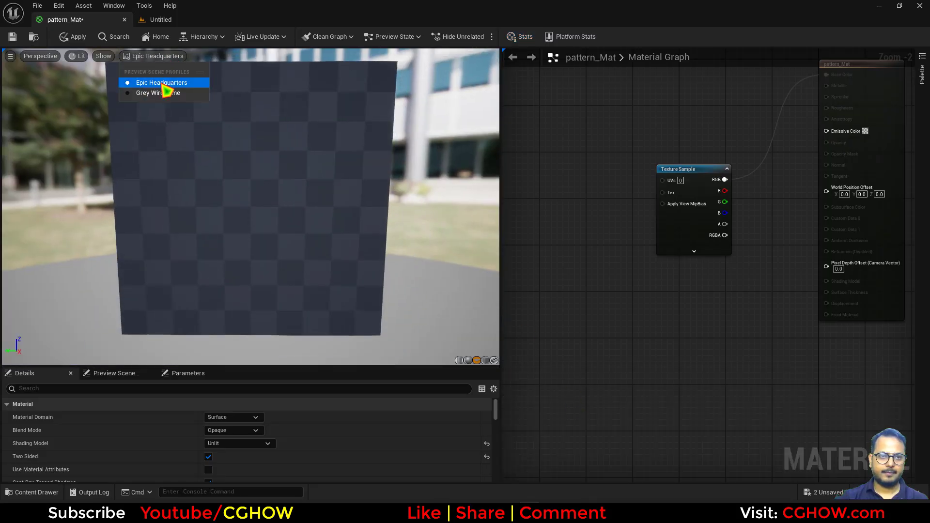
left_click(168, 91)
- Wire the Texture Sample's R channel straight into Emissive Color
key("Home")
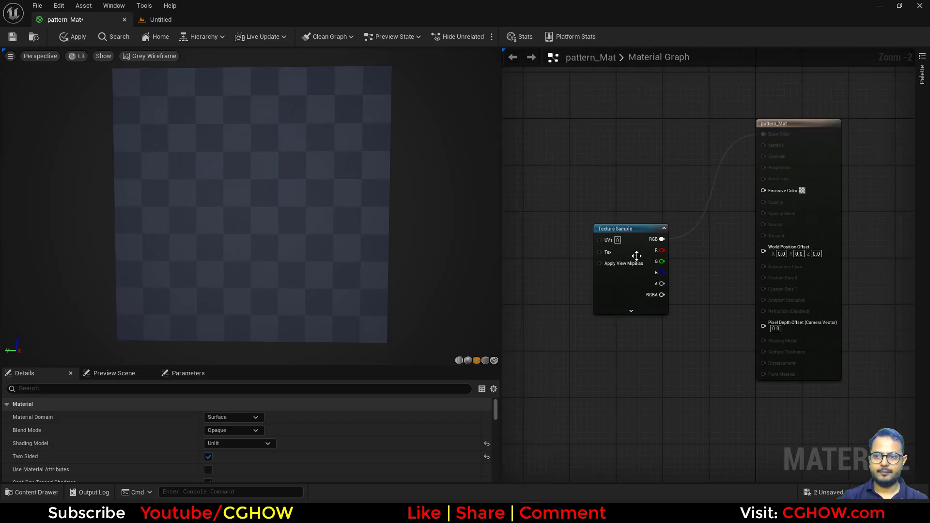
left_click_drag(659, 248, 904, 226)
left_click_drag(596, 275, 703, 301)
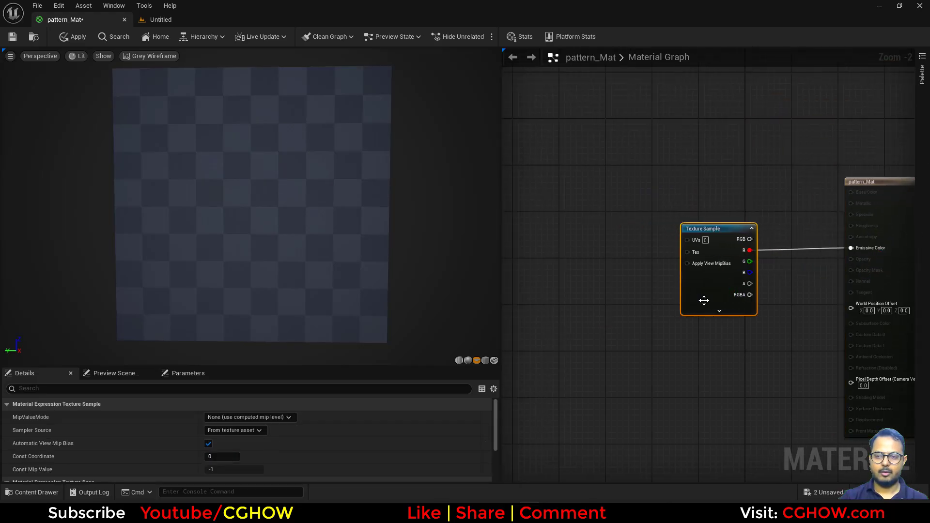
right_click_drag(703, 300, 706, 235)
right_click(601, 172)
- Add a VectorToRadialValue node beside the Texture Sample and save the material
left_click(544, 176)
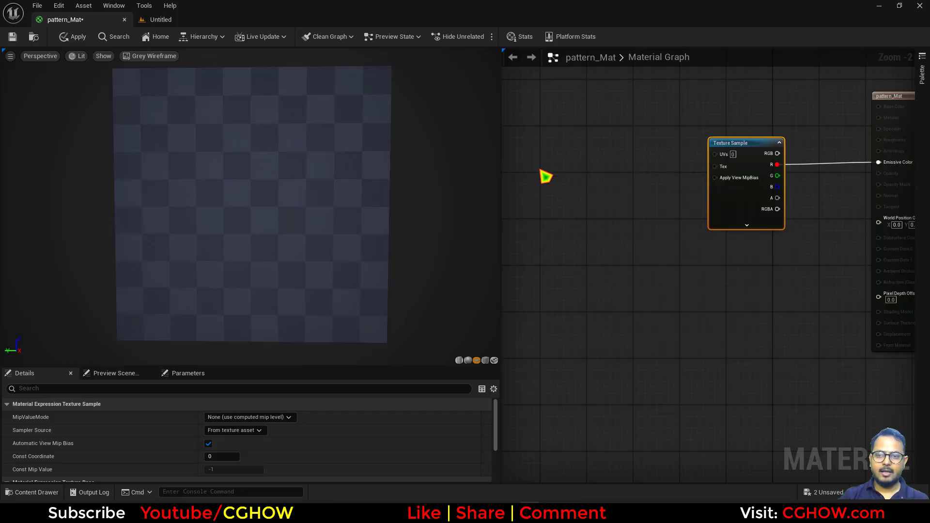
left_click(543, 176)
right_click(584, 163)
type("vec")
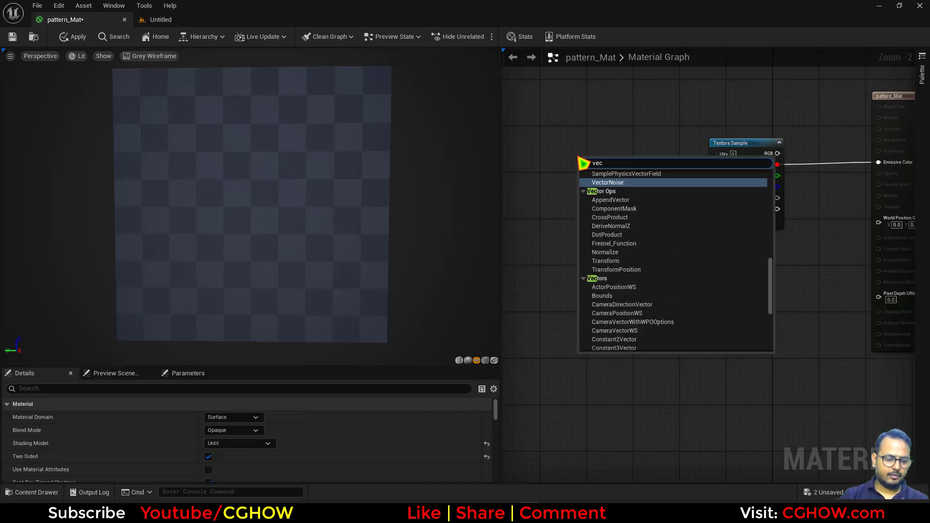
type("tortora")
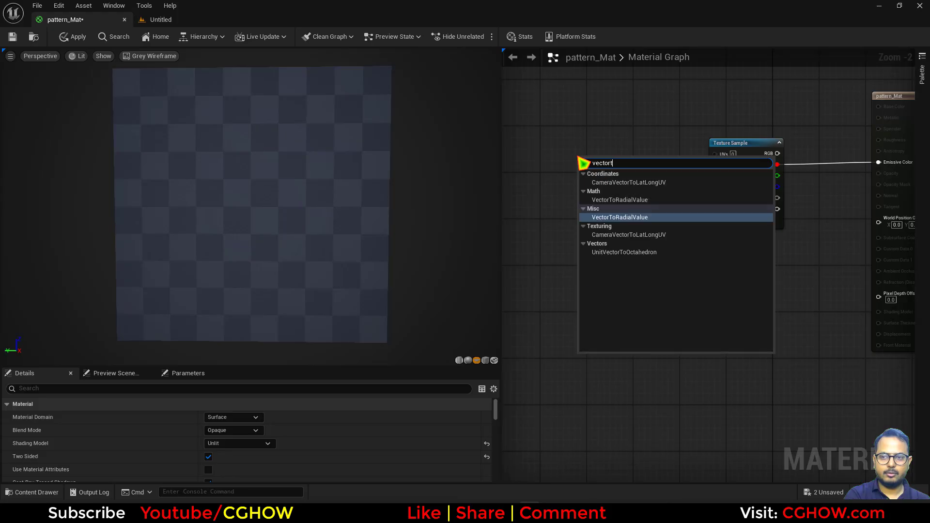
key("Return")
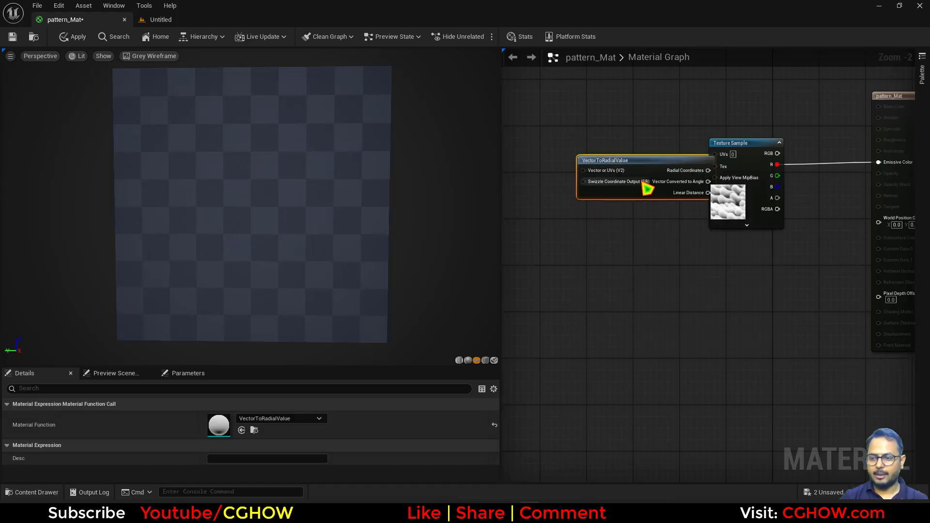
left_click_drag(670, 170, 610, 171)
key("ctrl+s")
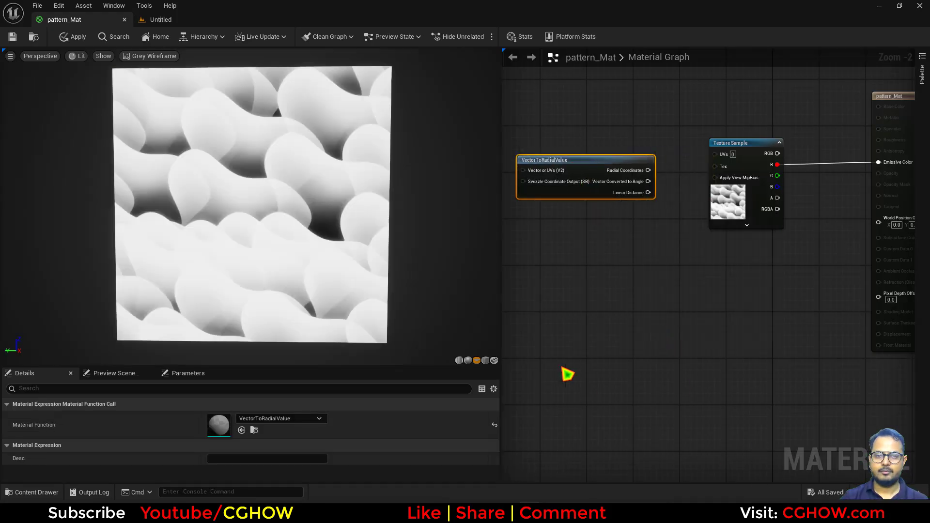
- Connect VectorToRadialValue's Radial Coordinates to the Texture Sample's UVs
right_click_drag(621, 263, 579, 264)
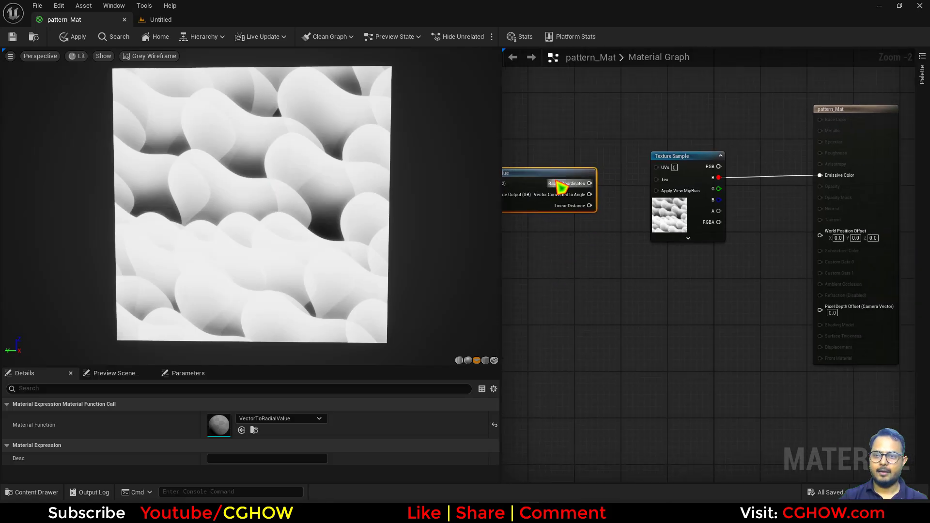
right_click_drag(629, 232, 744, 246)
left_click_drag(706, 184, 773, 168)
left_click_drag(681, 173, 640, 167)
right_click_drag(673, 222, 640, 239)
left_click_drag(601, 187, 591, 182)
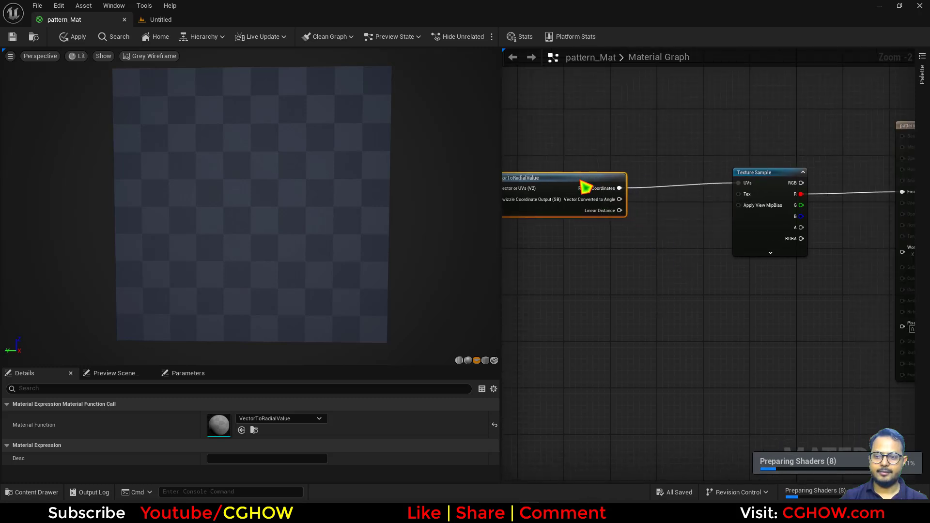
scroll(352, 209, "up", 2)
- Set the Texture Sample's MipValueMode to MipLevel
left_click(750, 221)
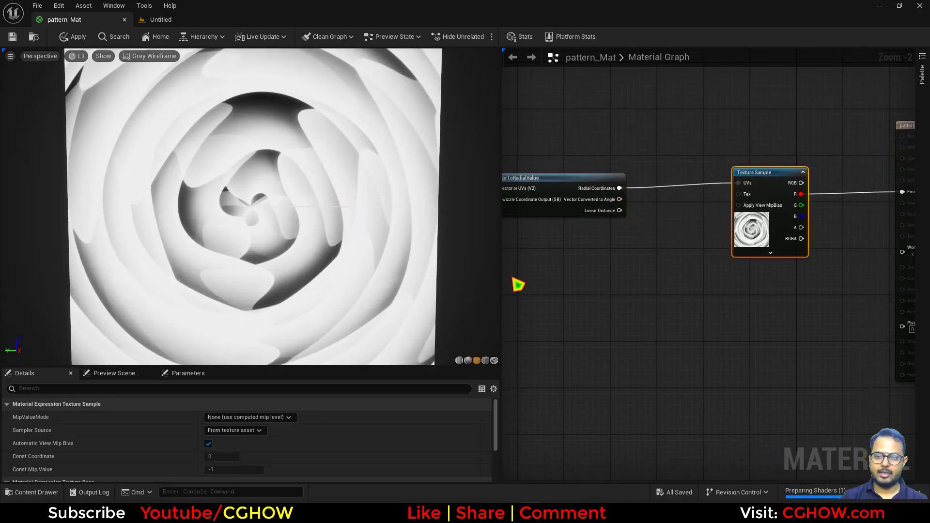
left_click(248, 416)
left_click(237, 435)
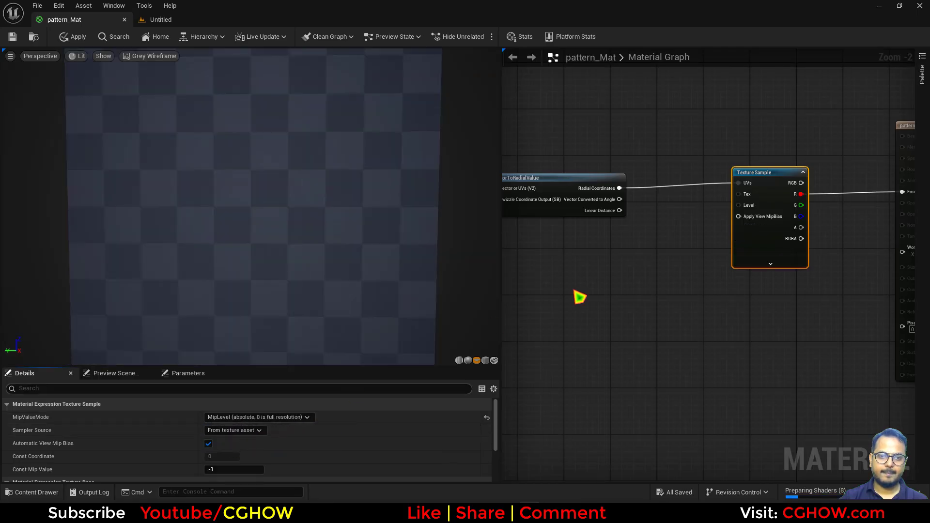
right_click_drag(622, 275, 691, 288)
left_click_drag(665, 193, 668, 215)
- Multiply Radial Coordinates by a Constant2Vector and feed the result into the texture UVs
left_click(660, 199)
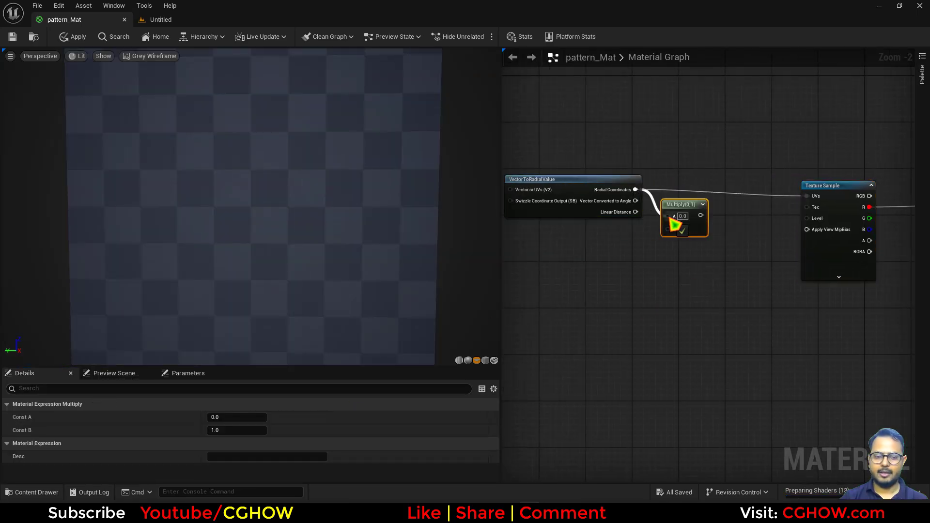
left_click(630, 255)
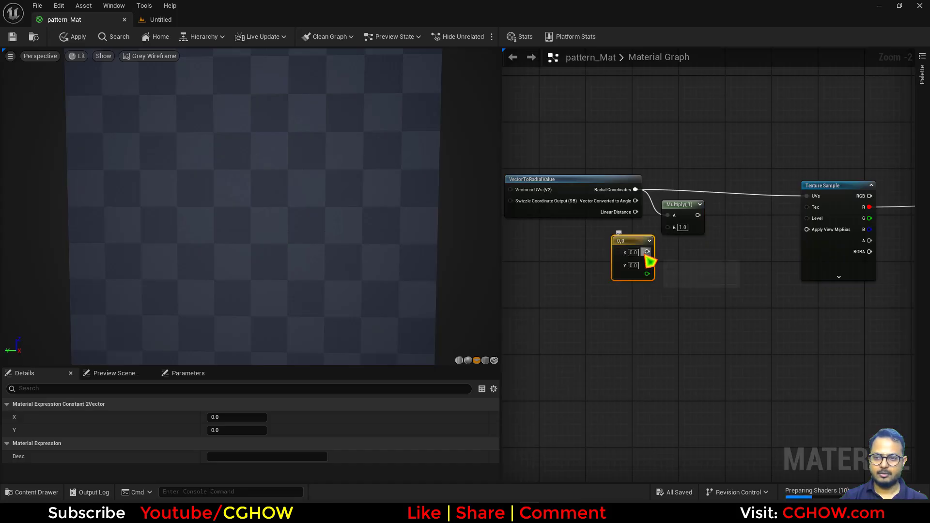
left_click_drag(647, 252, 807, 196)
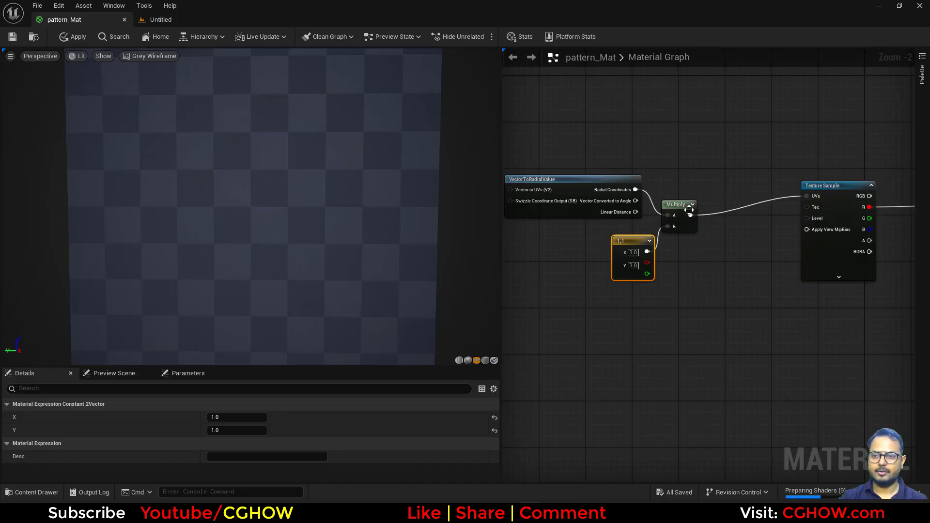
left_click_drag(678, 204, 692, 191)
right_click_drag(667, 329, 649, 329)
left_click_drag(313, 251, 310, 254)
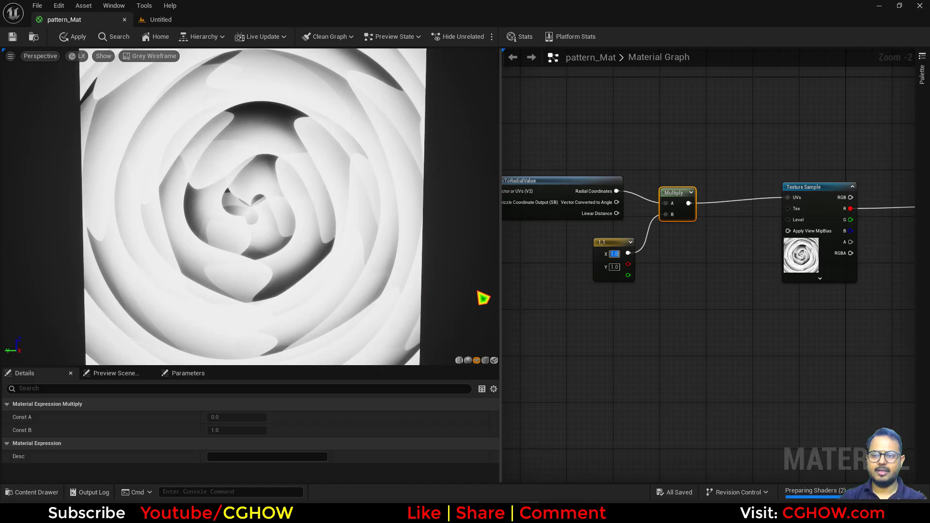
- Set the Constant2Vector's X value to 2, giving (2, 1)
type("3")
key("Return")
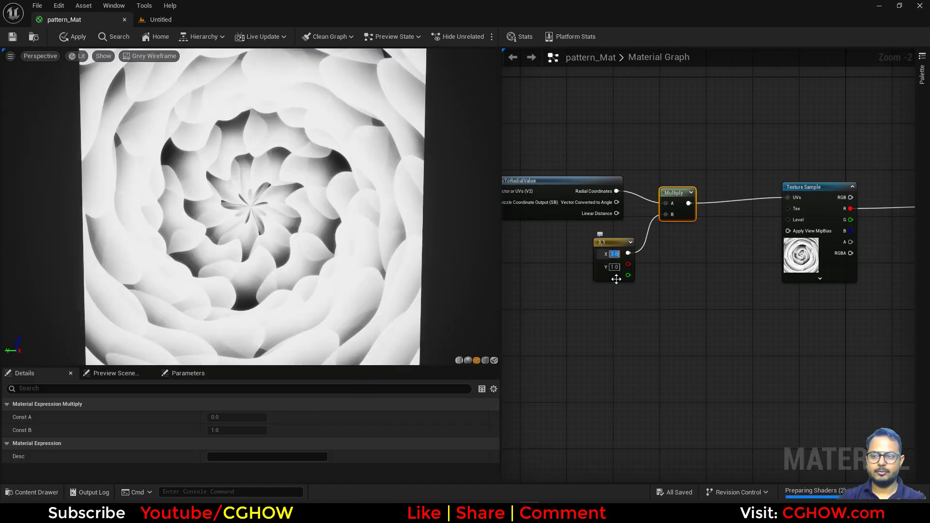
type("2")
key("Return")
right_click_drag(591, 305, 523, 305)
- Insert a Panner before the texture UVs with speed X 0 and Y 0.2
left_click(639, 200)
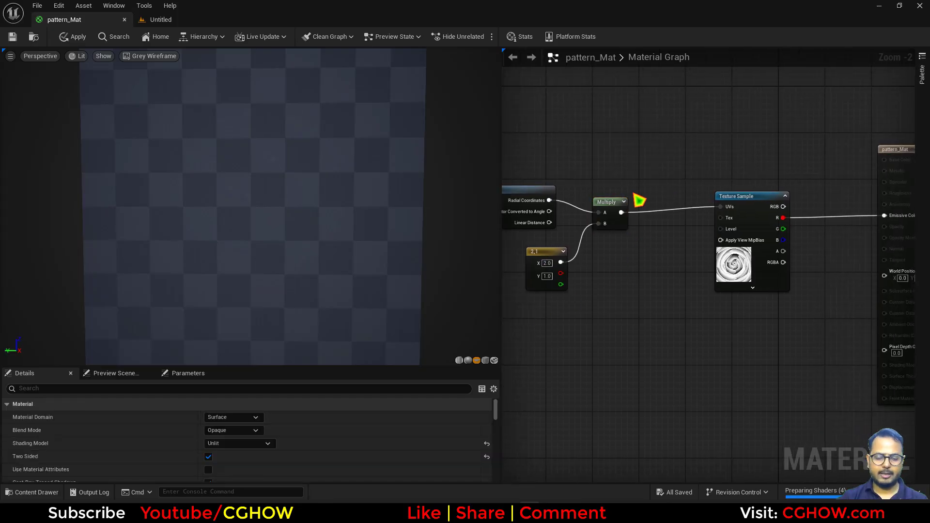
left_click(639, 200)
left_click_drag(698, 205, 721, 207)
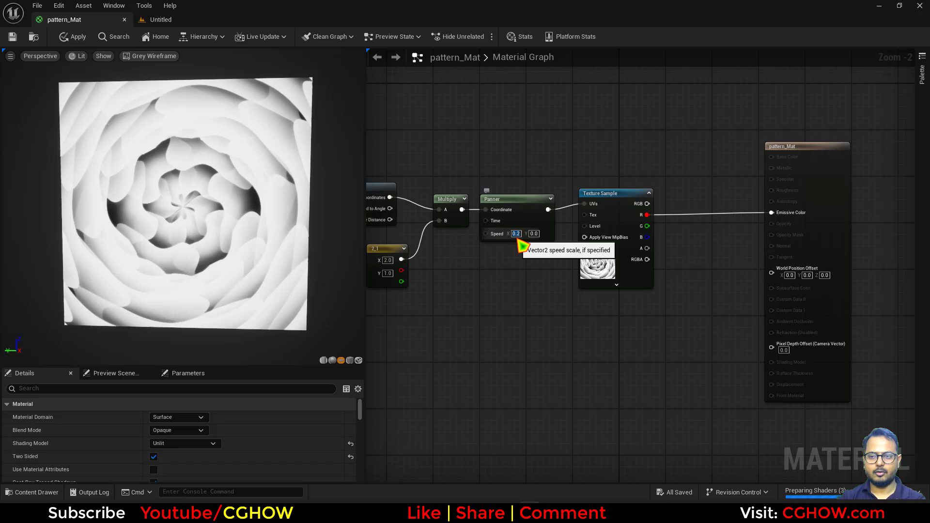
left_click(516, 234)
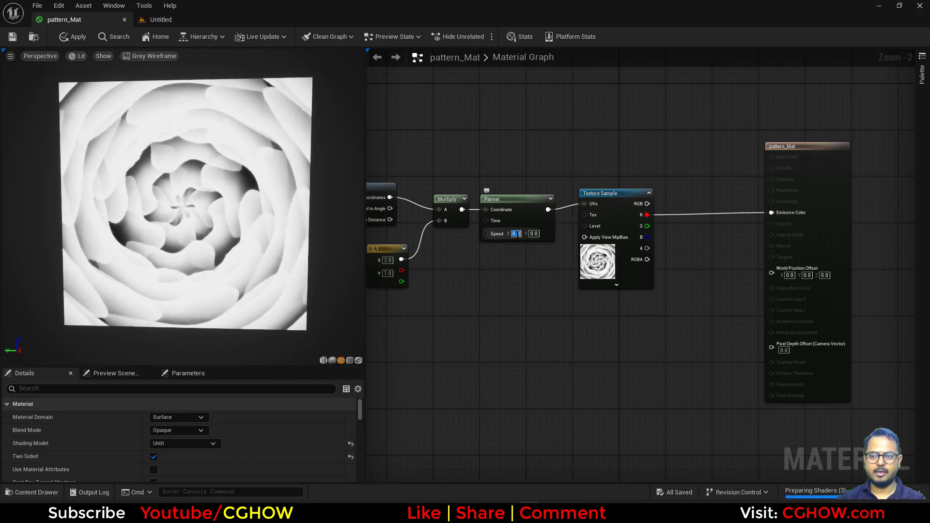
type("0")
key("Tab")
type("0.2")
key("Return")
- Multiply the texture's R channel by a RadialGradientExponential node
right_click_drag(575, 327, 517, 353)
right_click(499, 285)
type("rad")
key("Return")
left_click(596, 322)
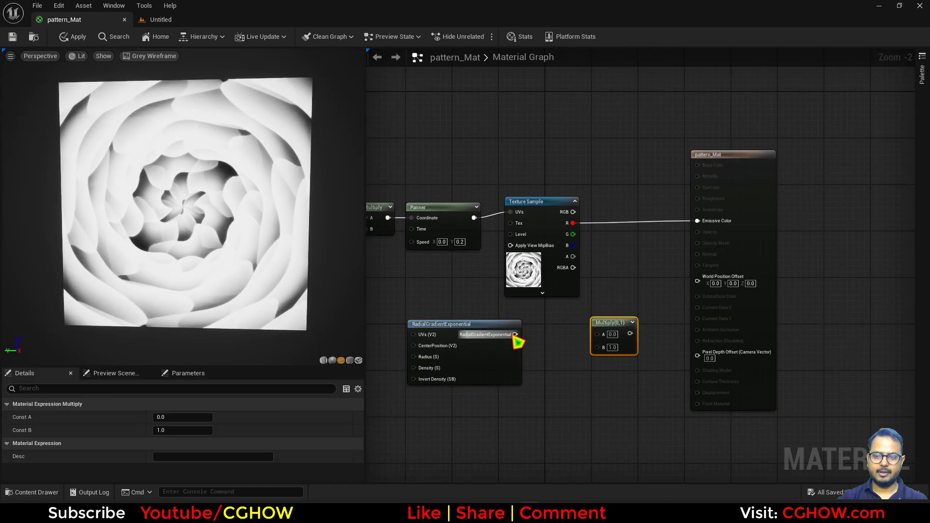
left_click_drag(514, 335, 601, 348)
left_click_drag(575, 227, 573, 224)
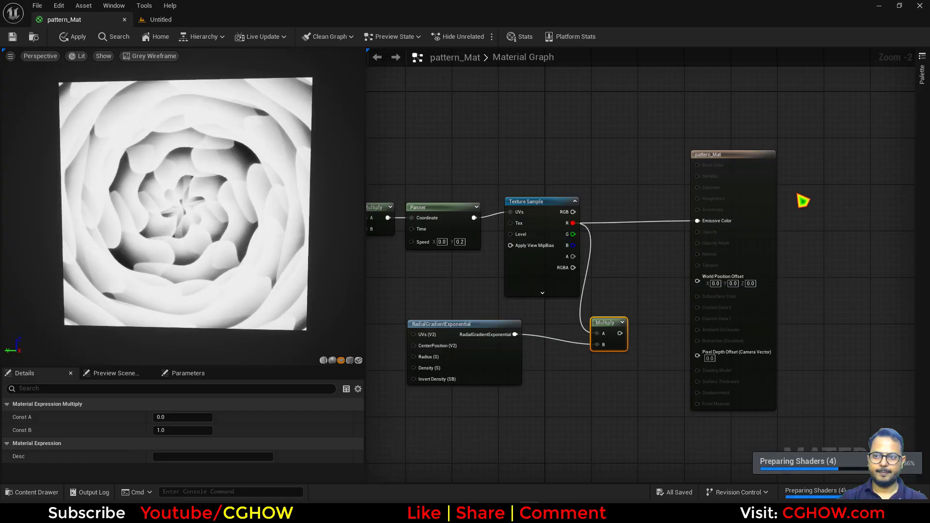
- Pass the gradient product through a Power node into Emissive Color
left_click_drag(799, 201, 904, 192)
left_click(681, 301)
left_click_drag(619, 333, 672, 308)
left_click_drag(704, 309, 802, 215)
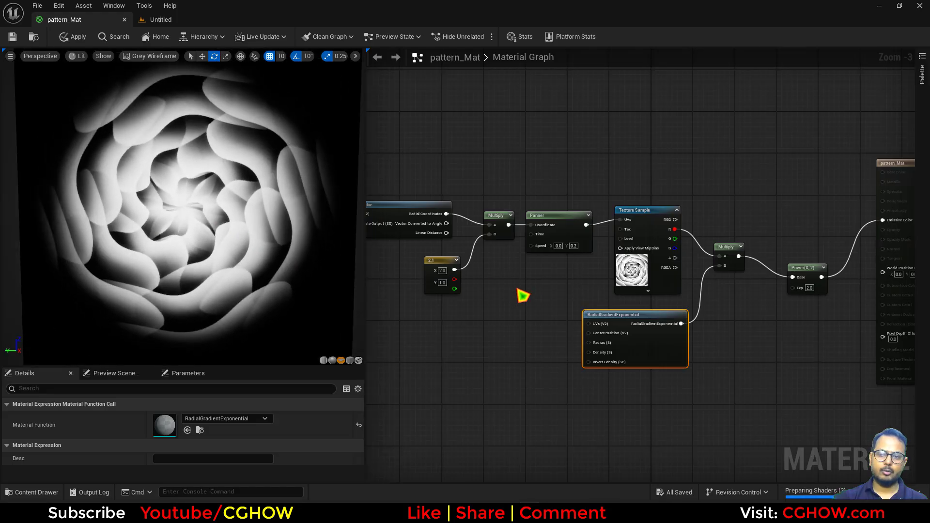
right_click_drag(522, 296, 528, 263)
scroll(494, 290, "up", 2)
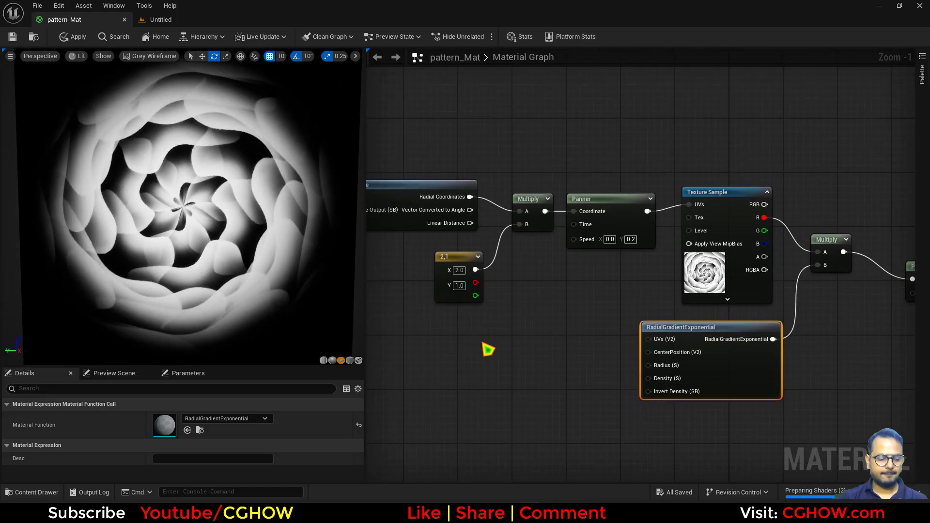
- Add a Time node feeding the A input of a new Multiply node
right_click(485, 348)
type("tim")
scroll(529, 291, "up", 1)
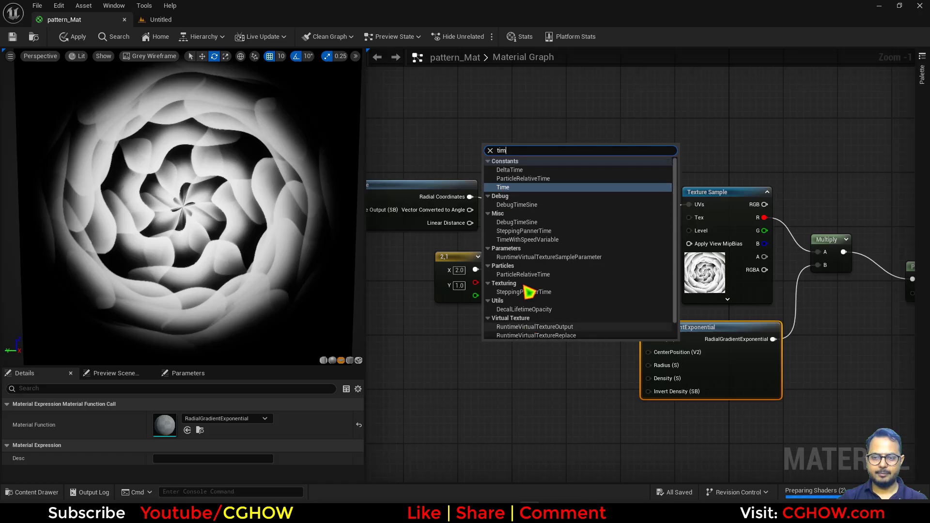
left_click(508, 191)
scroll(541, 352, "up", 1)
left_click(542, 357)
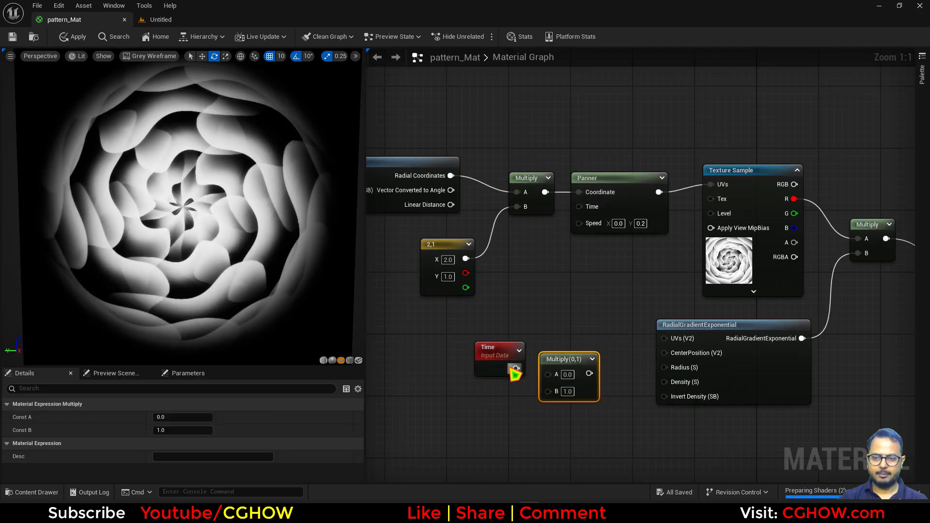
left_click_drag(516, 368, 548, 373)
- Add a 'pan' scalar parameter, default 1.0, into the Multiply's B input
left_click(471, 400)
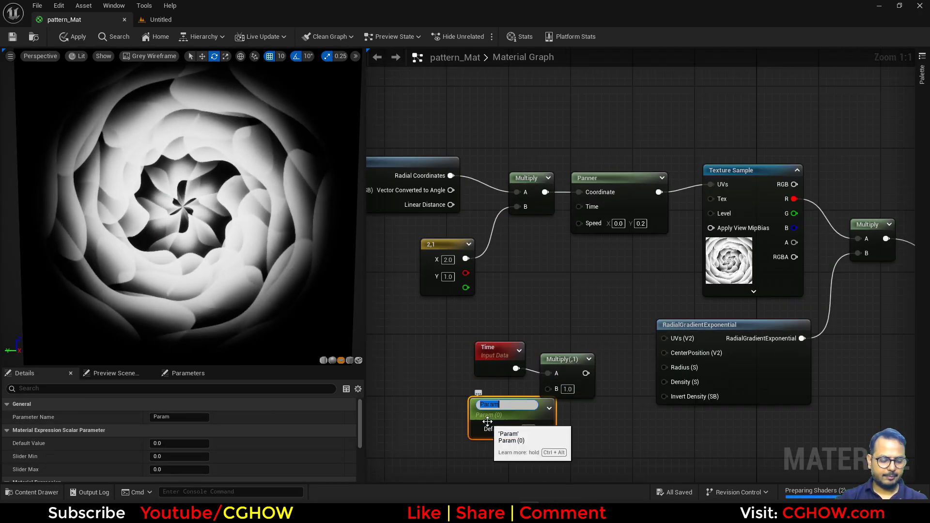
type("pan")
key("Return")
left_click_drag(548, 388, 541, 415)
left_click(528, 426)
type("1")
key("Return")
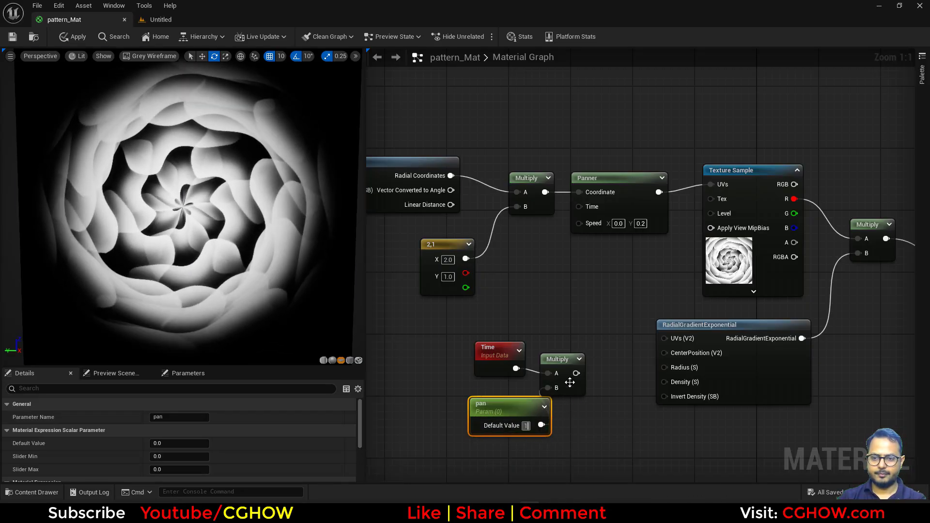
left_click_drag(575, 373, 579, 206)
- Connect Time × pan to the Panner's Time and add an AppendVector feeding the tiling Multiply's B
right_click_drag(428, 332, 522, 361)
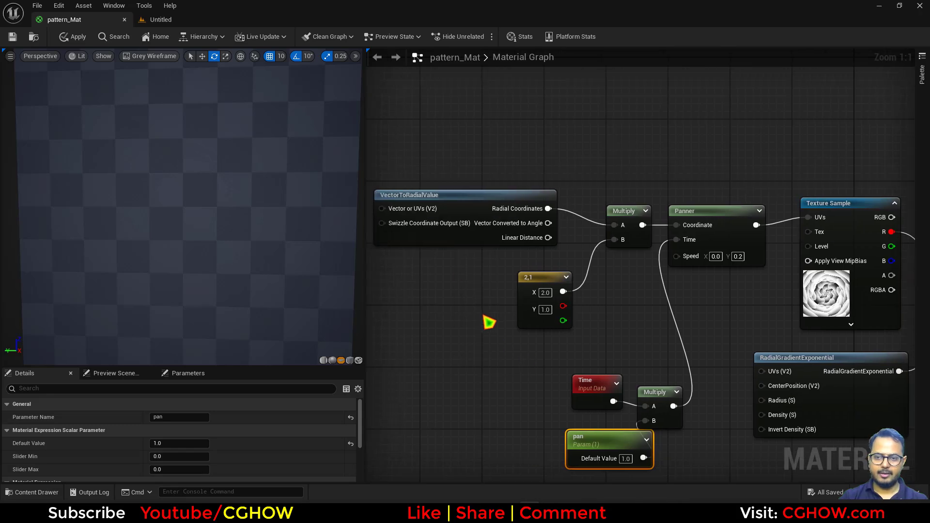
right_click(488, 321)
type("appen")
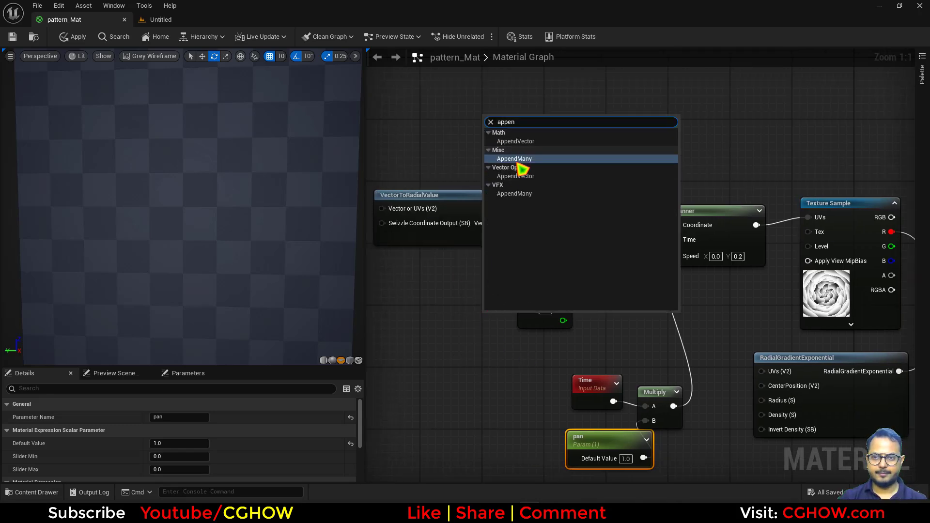
left_click(516, 142)
left_click_drag(516, 333, 614, 239)
- Add a 'tilex' scalar parameter and a second one below it for tiley
left_click(457, 295)
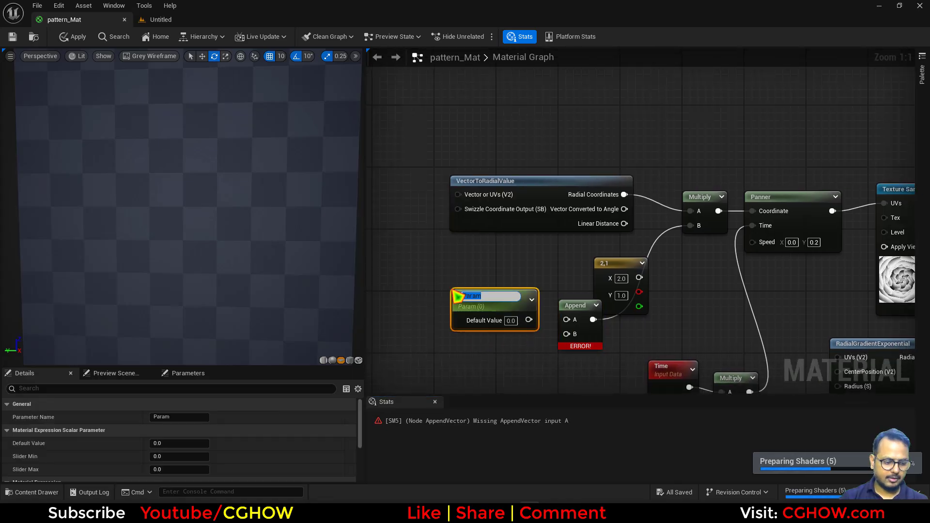
key("Return")
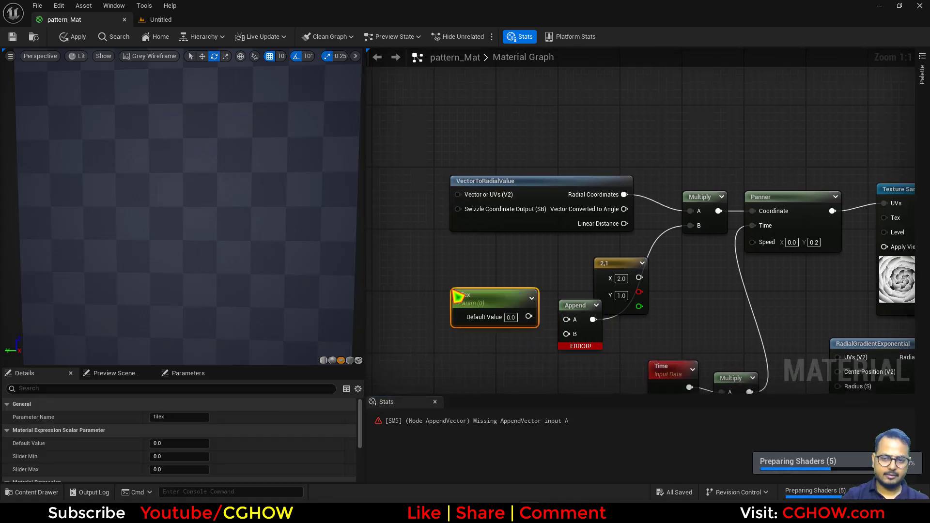
left_click(455, 347)
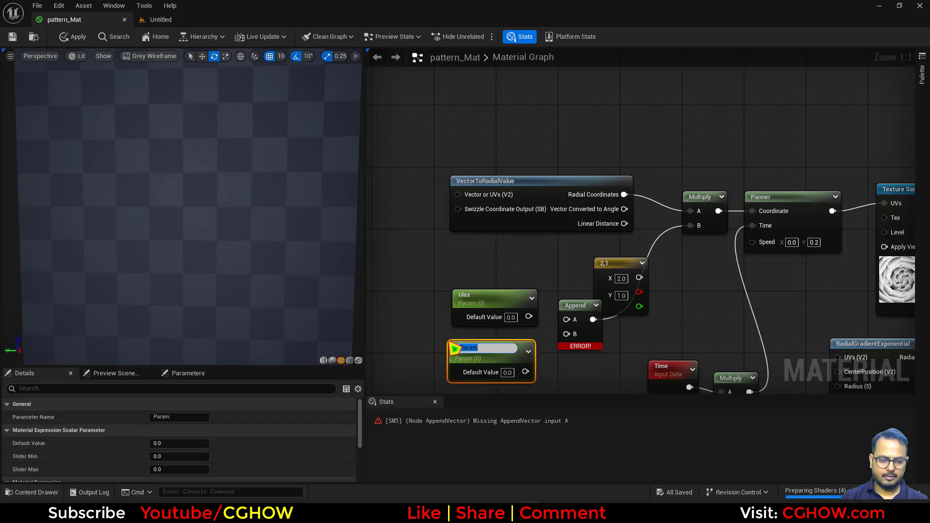